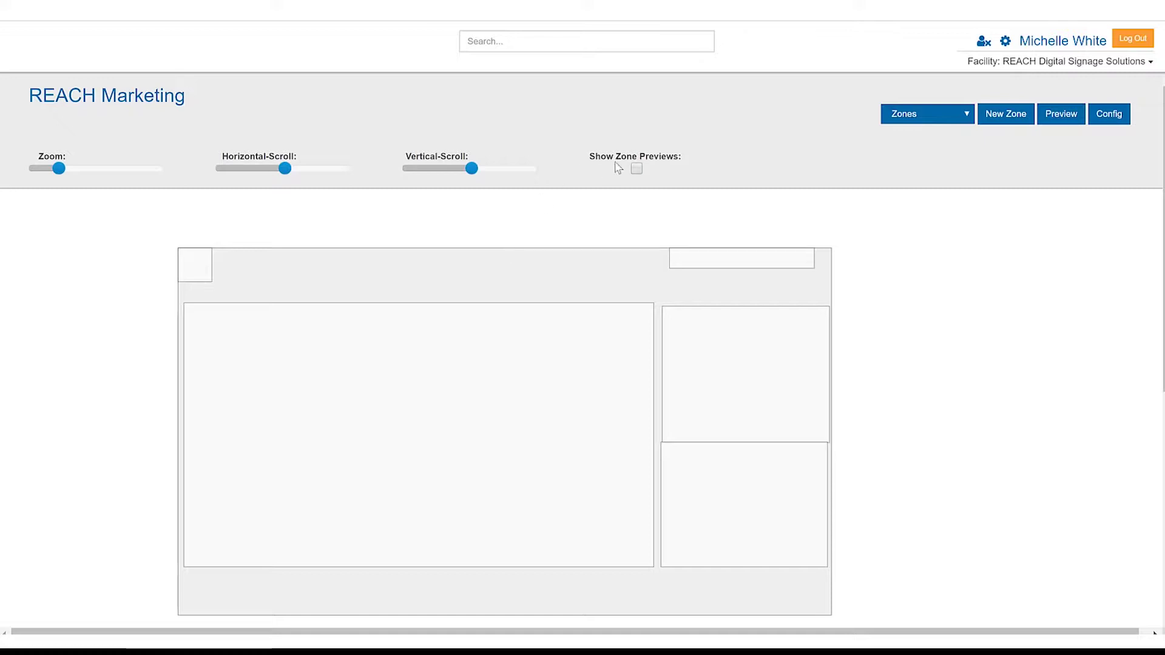
- Show the zone previews and create a new zone named "time date" with a width and height of 100
{"action": "left_click", "coordinate": [635, 168]}
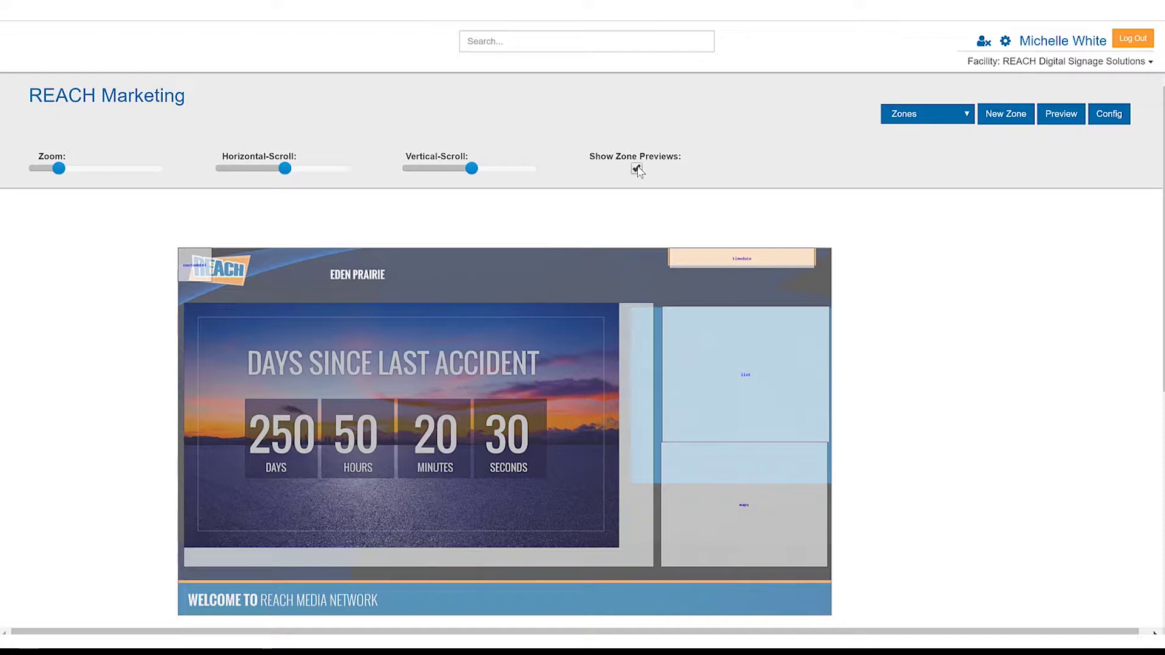
{"action": "left_click", "coordinate": [1004, 117]}
{"action": "left_click", "coordinate": [455, 142]}
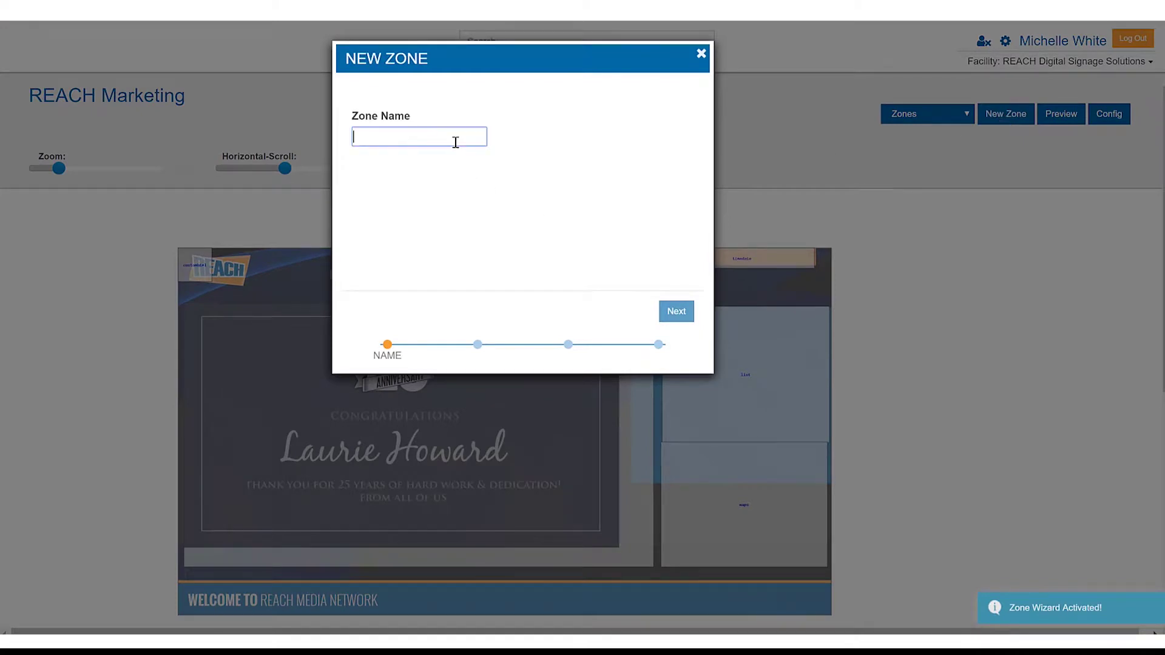
{"action": "type", "text": "time date"}
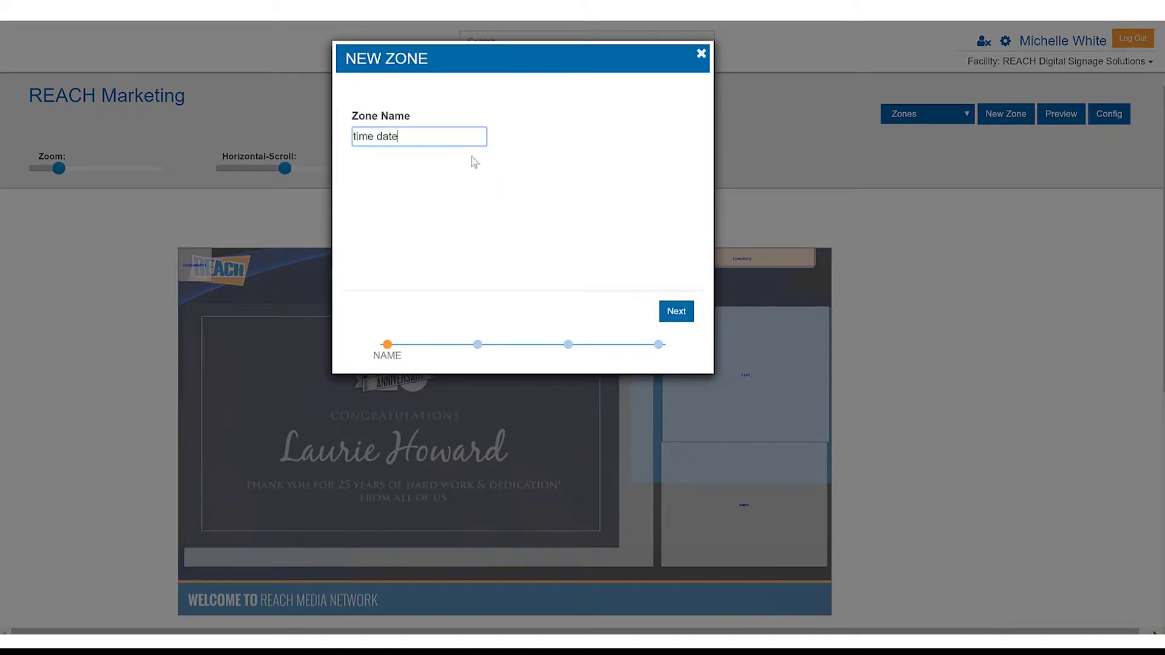
{"action": "left_click", "coordinate": [665, 318]}
{"action": "left_click", "coordinate": [447, 153]}
{"action": "type", "text": "100"}
{"action": "key", "text": "Tab"}
{"action": "type", "text": "100"}
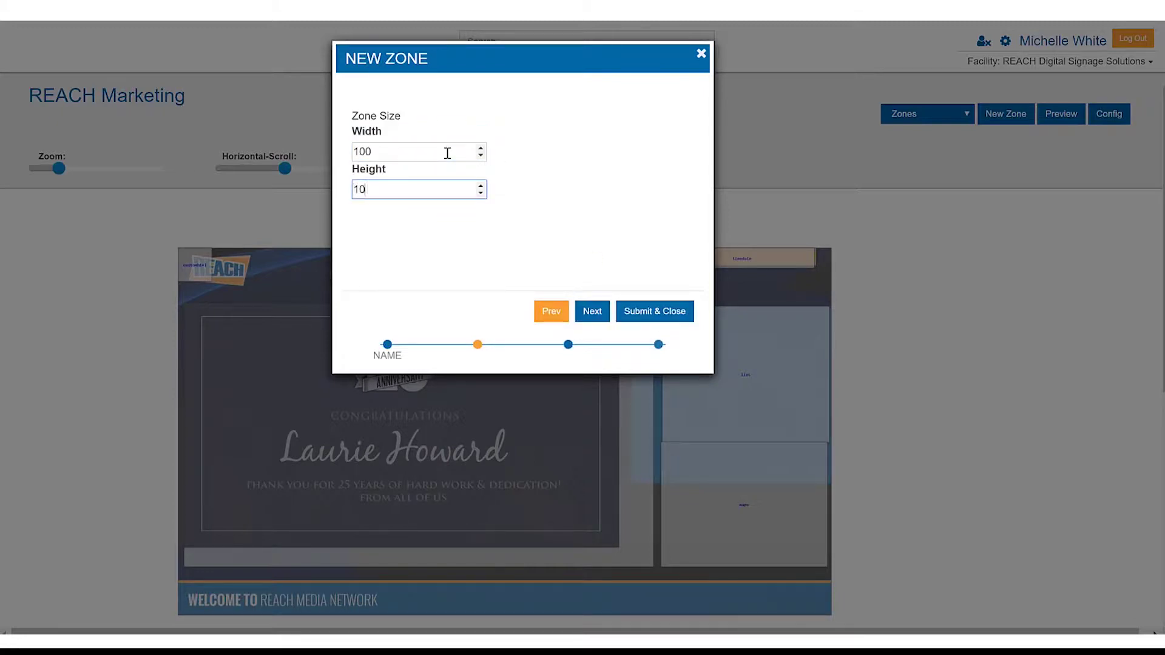
{"action": "left_click", "coordinate": [630, 311]}
- Move the time date zone into the header beside EDEN PRAIRIE and resize it to about 694 by 91
{"action": "mouse_move", "coordinate": [196, 276]}
{"action": "left_click_drag", "start_coordinate": [198, 277], "coordinate": [432, 276]}
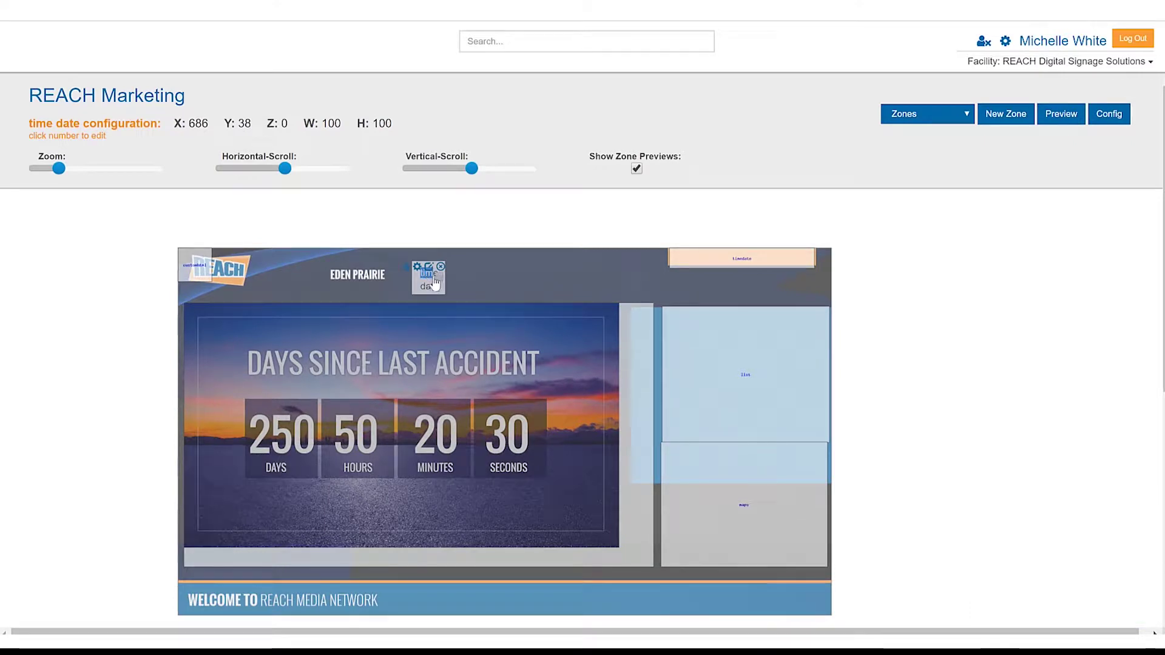
{"action": "left_click_drag", "start_coordinate": [440, 284], "coordinate": [443, 285]}
{"action": "left_click_drag", "start_coordinate": [626, 291], "coordinate": [647, 289]}
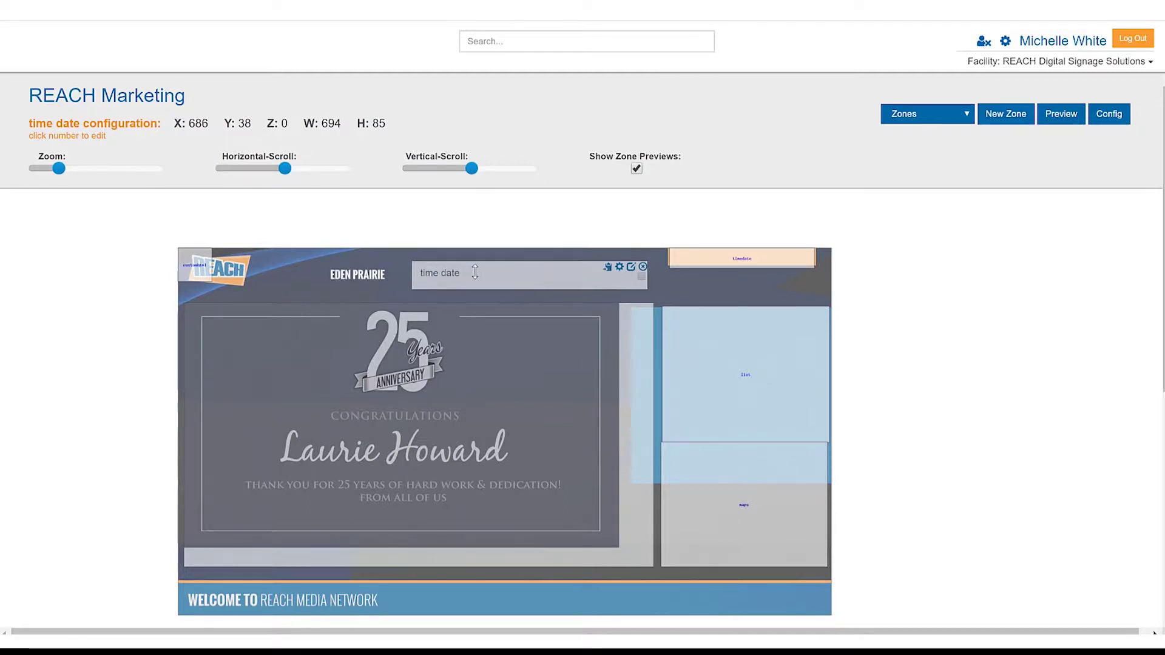
{"action": "left_click_drag", "start_coordinate": [460, 279], "coordinate": [459, 276]}
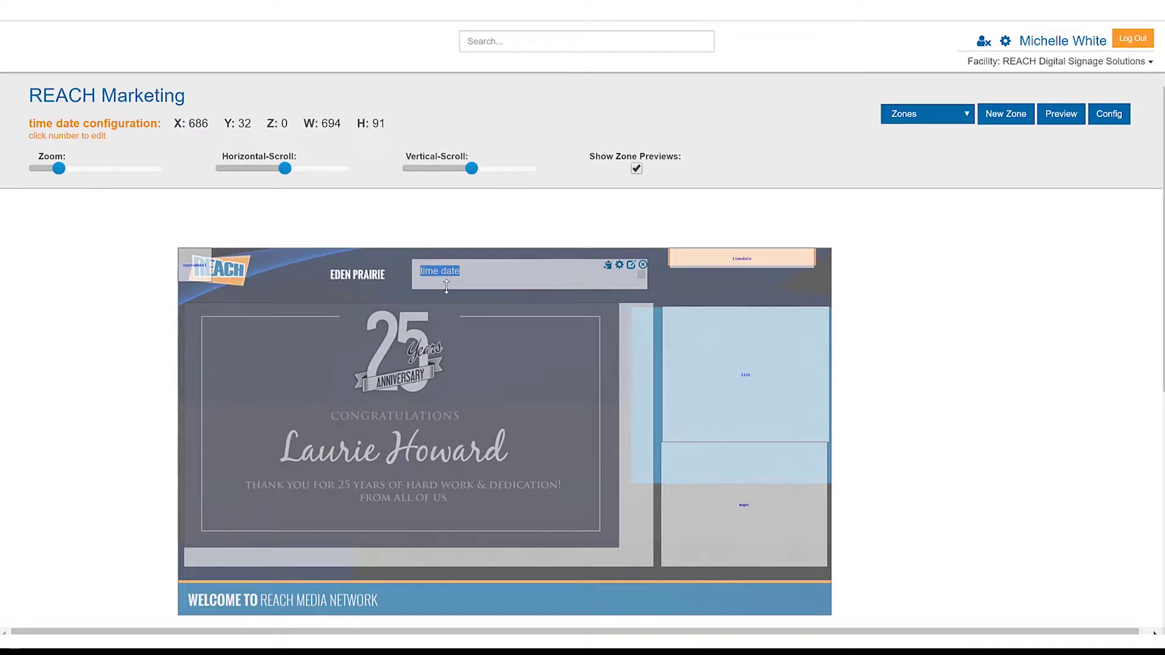
- Set the time date zone's Z value to 1
{"action": "left_click", "coordinate": [284, 124]}
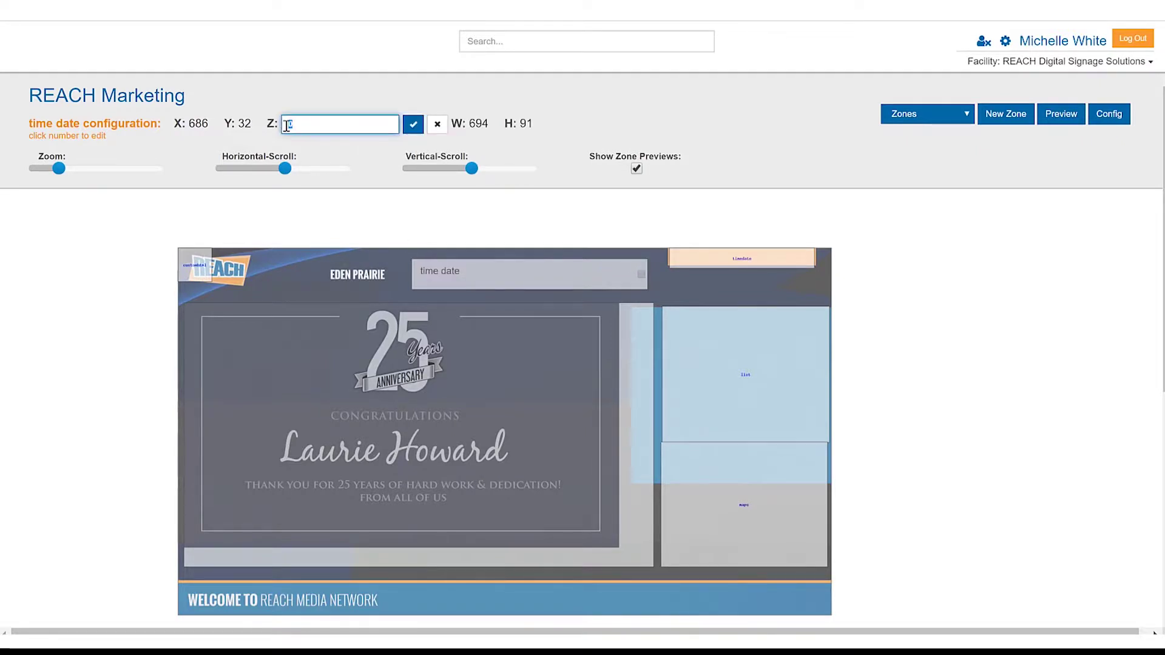
{"action": "type", "text": "1"}
{"action": "left_click", "coordinate": [413, 124]}
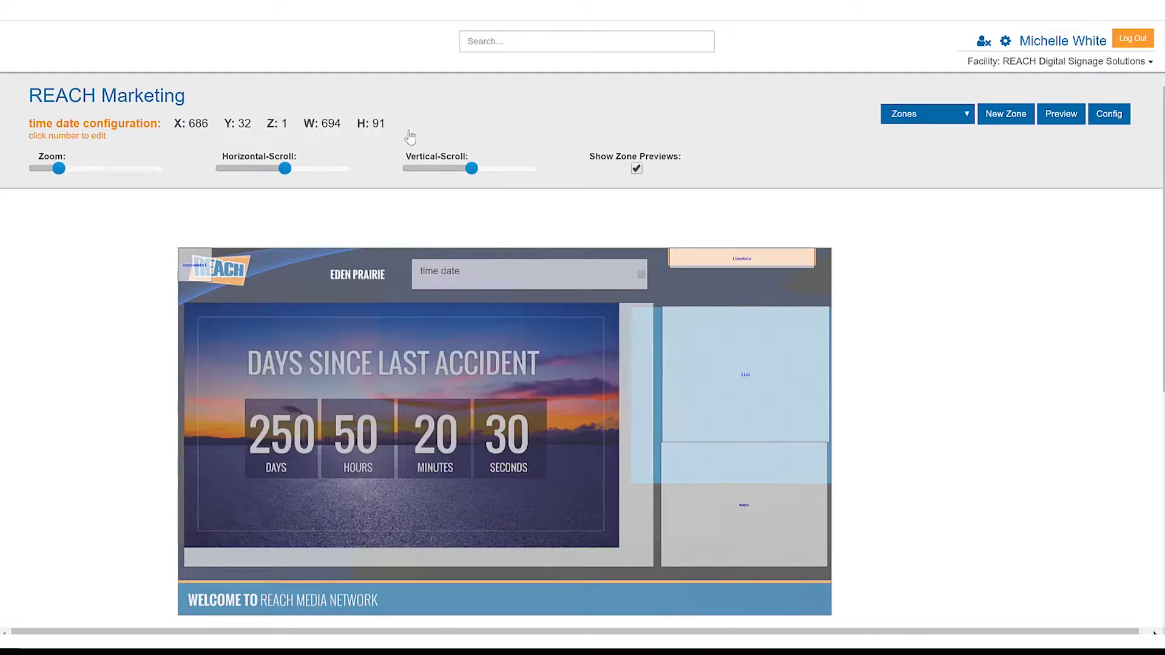
- Open the time date zone's widget timeline and add a Time and Date widget
{"action": "mouse_move", "coordinate": [448, 284]}
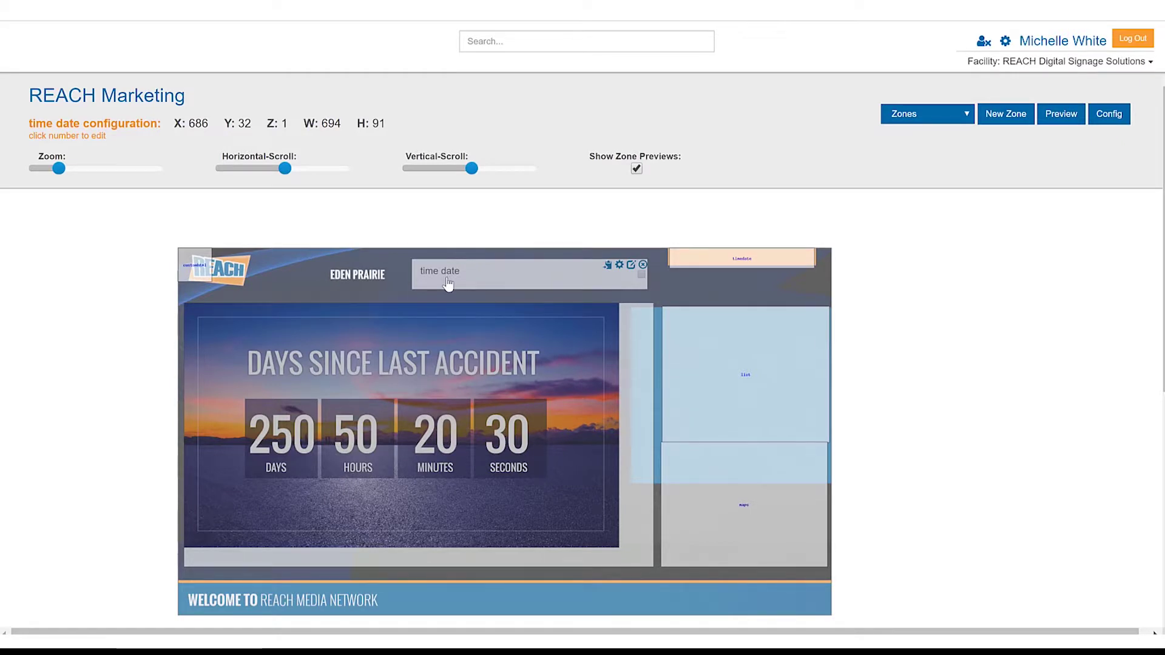
{"action": "double_click", "coordinate": [512, 278]}
{"action": "left_click", "coordinate": [276, 138]}
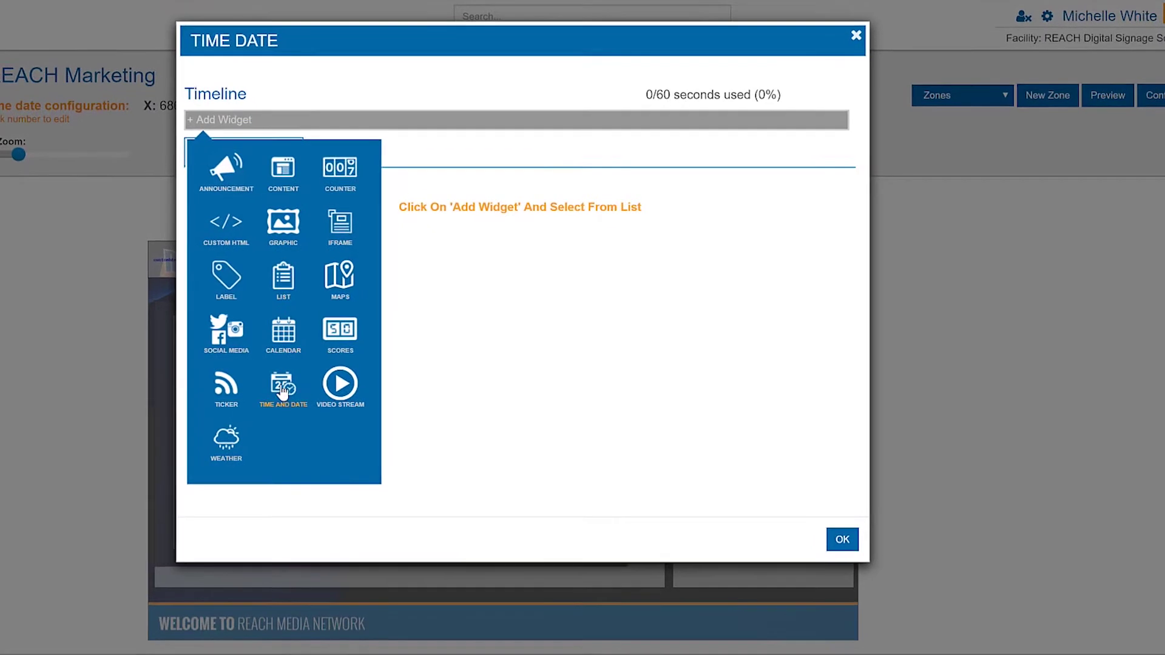
{"action": "left_click", "coordinate": [274, 391]}
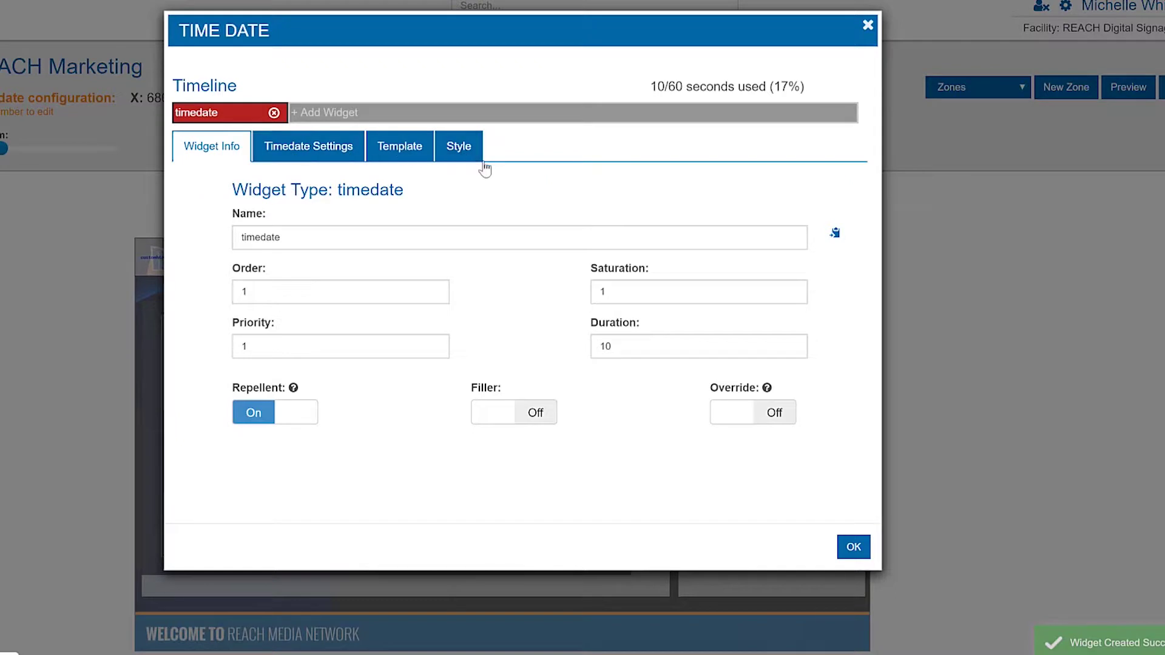
{"action": "left_click", "coordinate": [353, 117]}
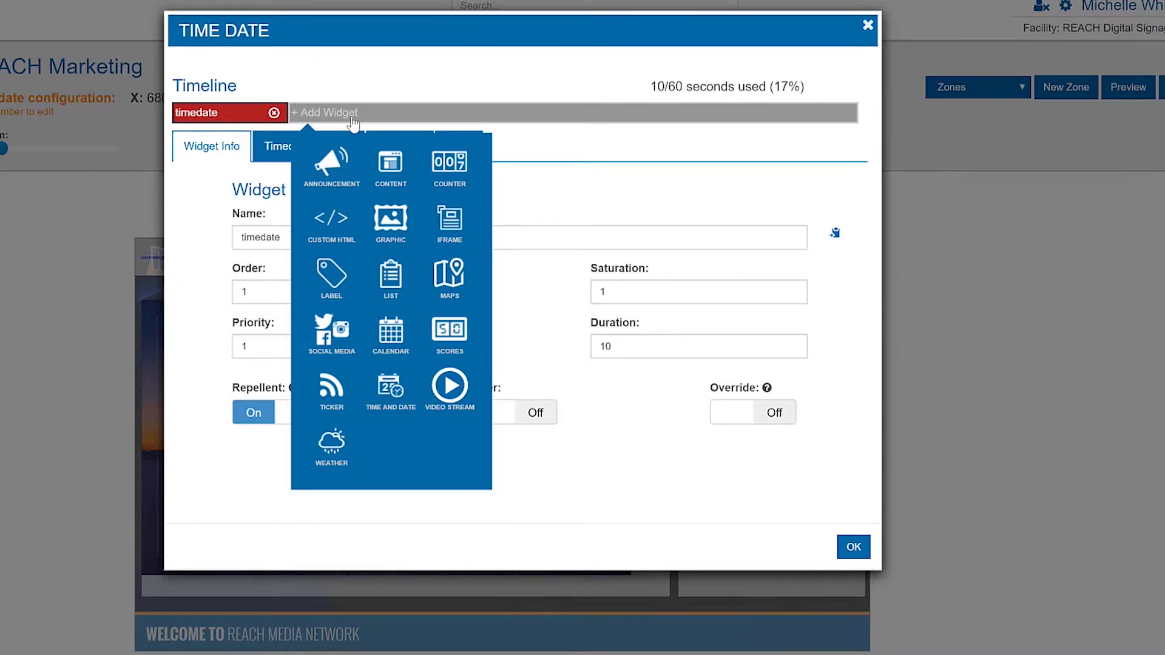
{"action": "left_click", "coordinate": [549, 191]}
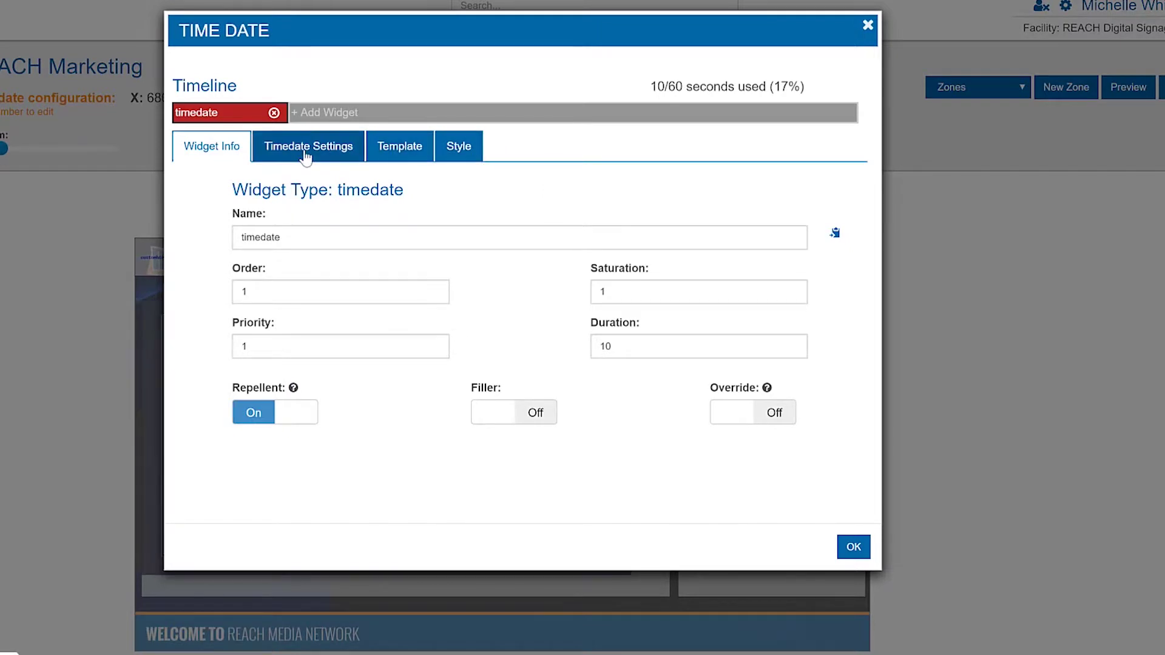
{"action": "left_click", "coordinate": [358, 114]}
{"action": "left_click", "coordinate": [566, 205]}
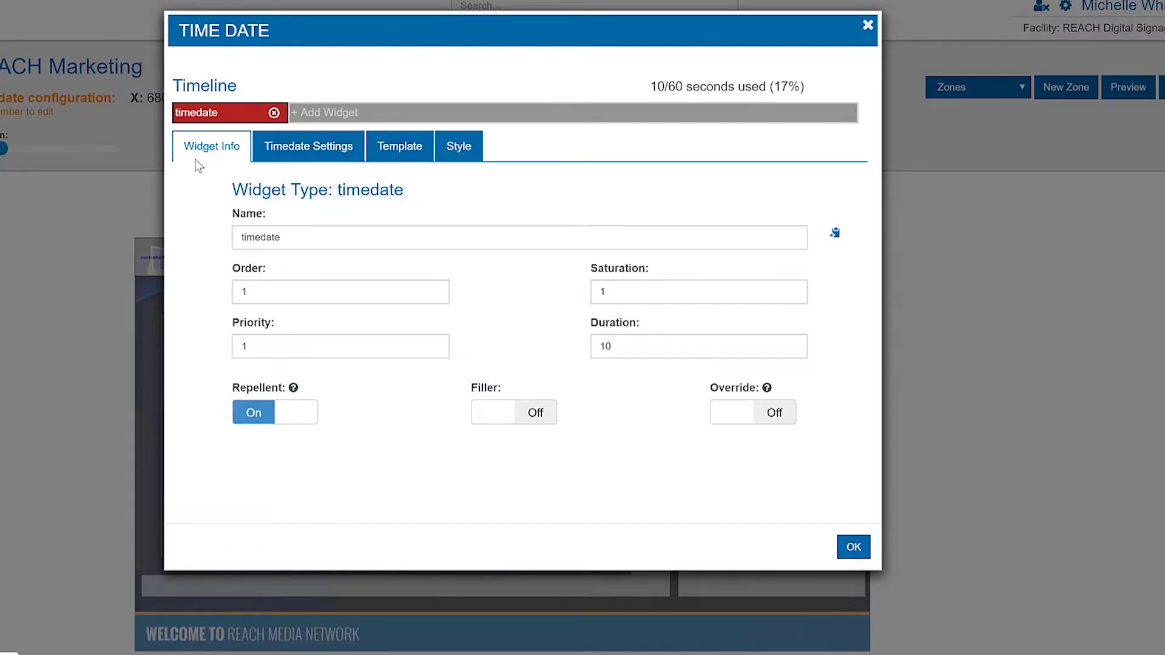
- Rename the timedate widget to "time"
{"action": "double_click", "coordinate": [260, 237]}
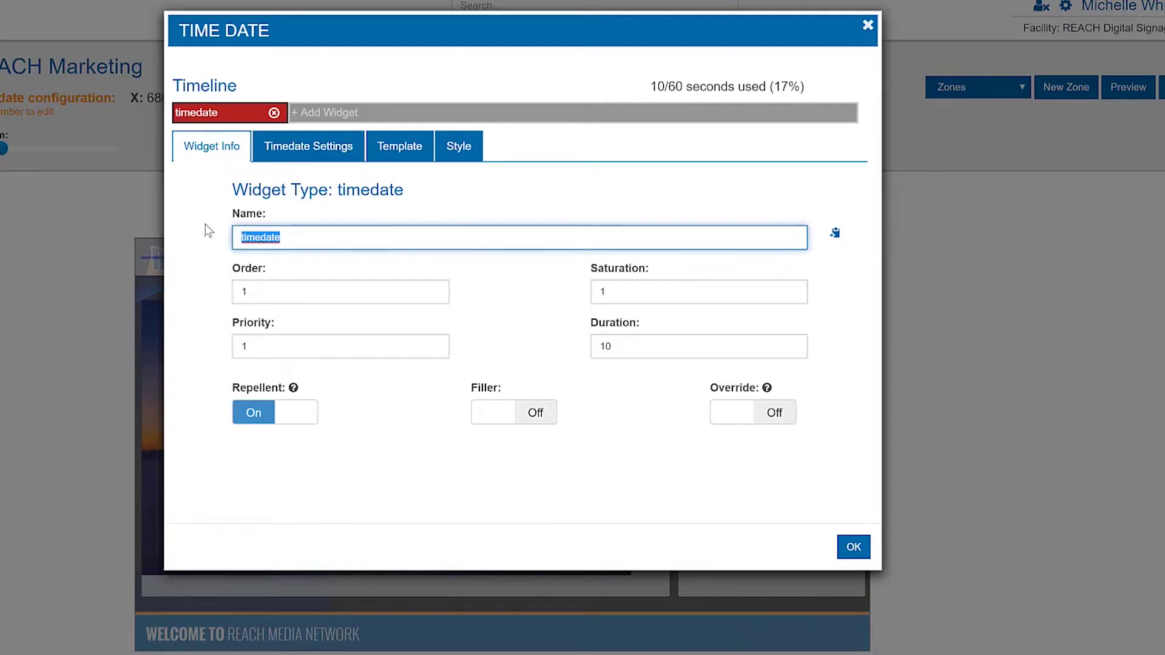
{"action": "type", "text": "time"}
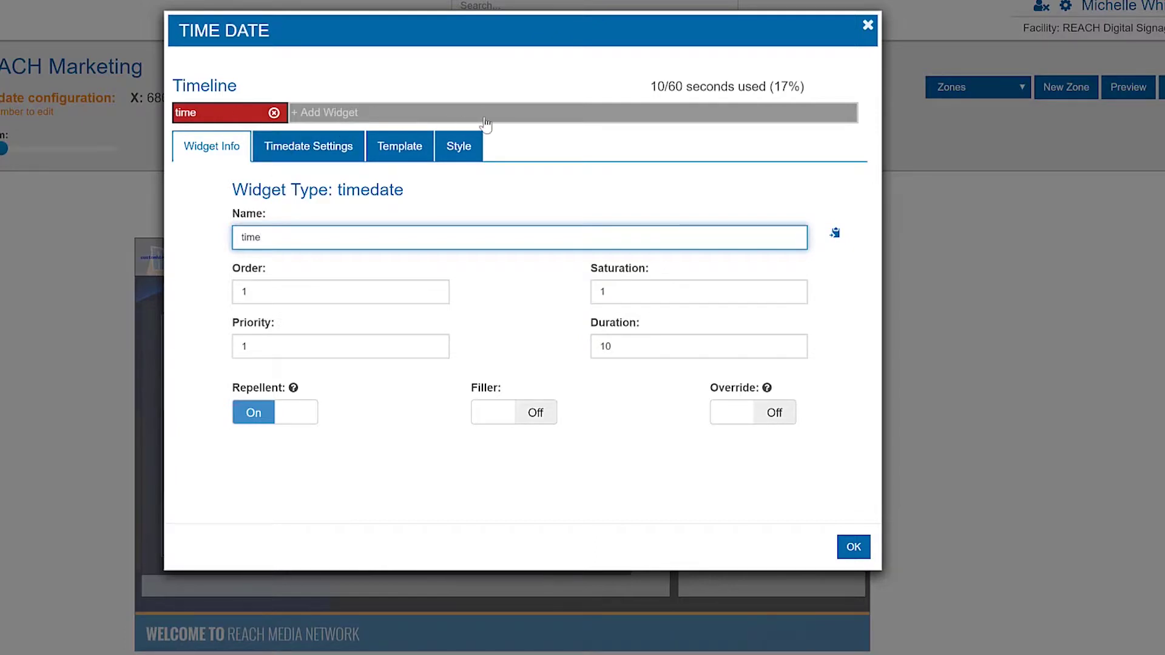
{"action": "left_click_drag", "start_coordinate": [285, 237], "coordinate": [220, 241]}
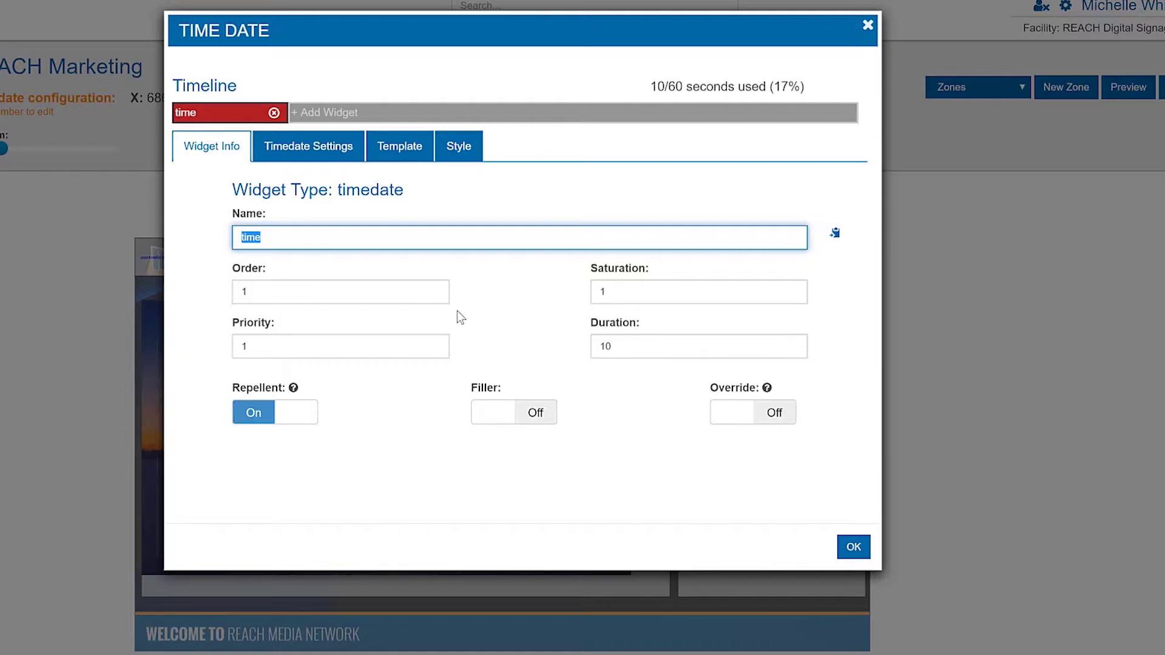
- Set the widget's time zone to Central Time (US & Canada) in its time and date settings
{"action": "left_click", "coordinate": [322, 152]}
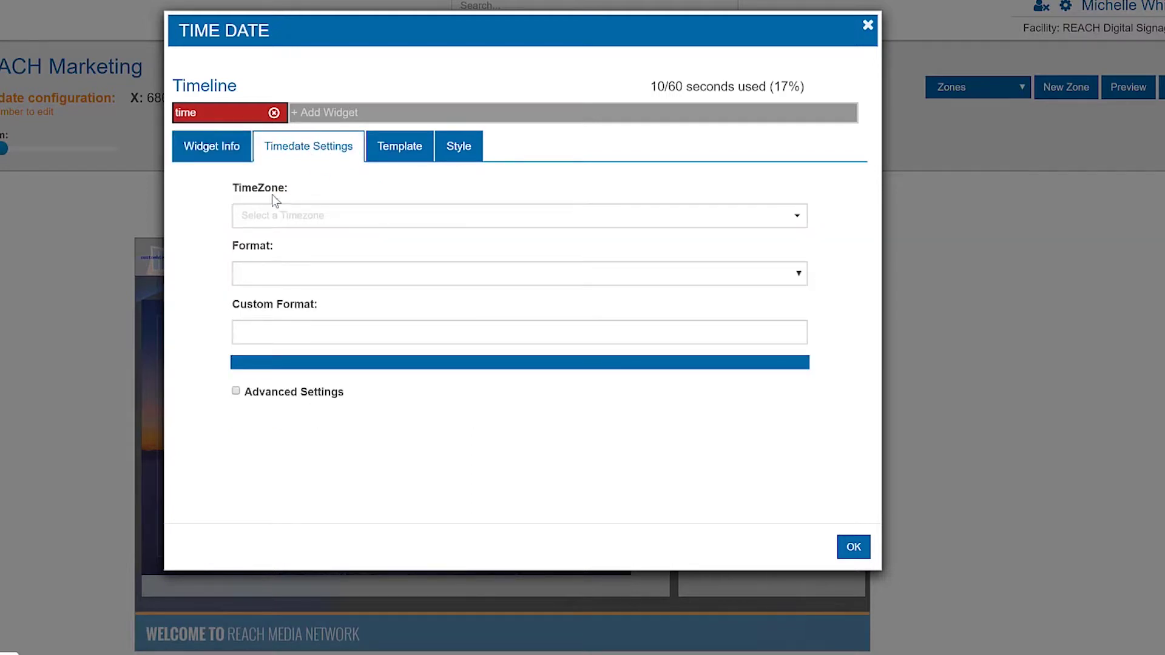
{"action": "left_click", "coordinate": [303, 216]}
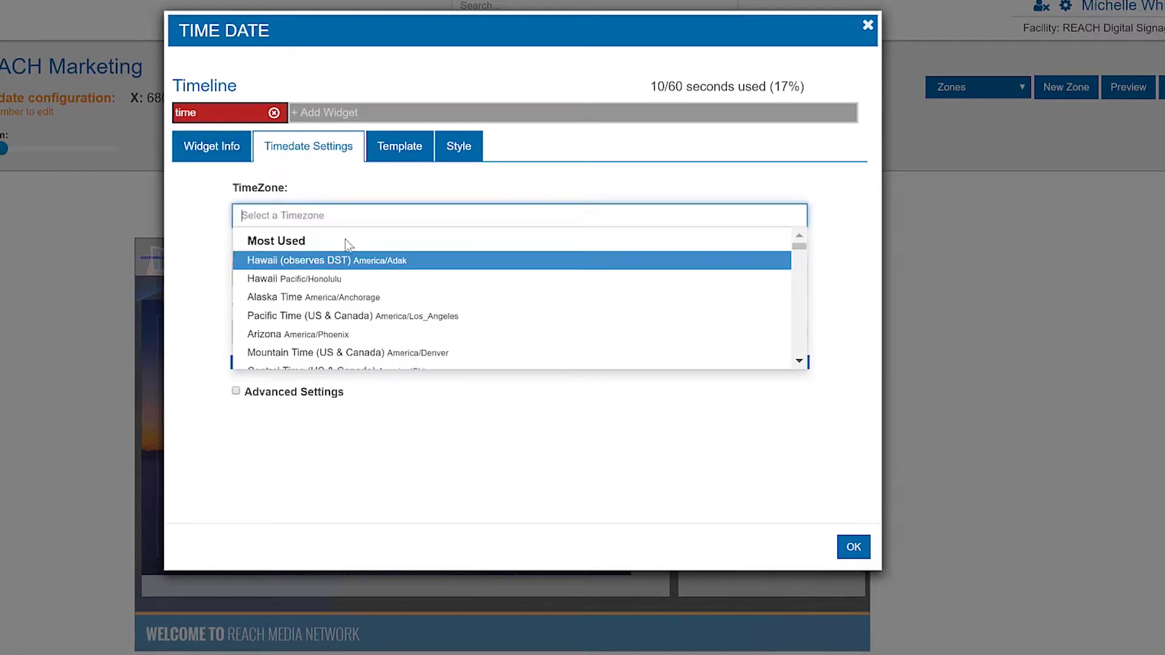
{"action": "scroll", "coordinate": [388, 285], "scroll_direction": "down", "scroll_amount": 5}
{"action": "scroll", "coordinate": [401, 300], "scroll_direction": "down", "scroll_amount": 5}
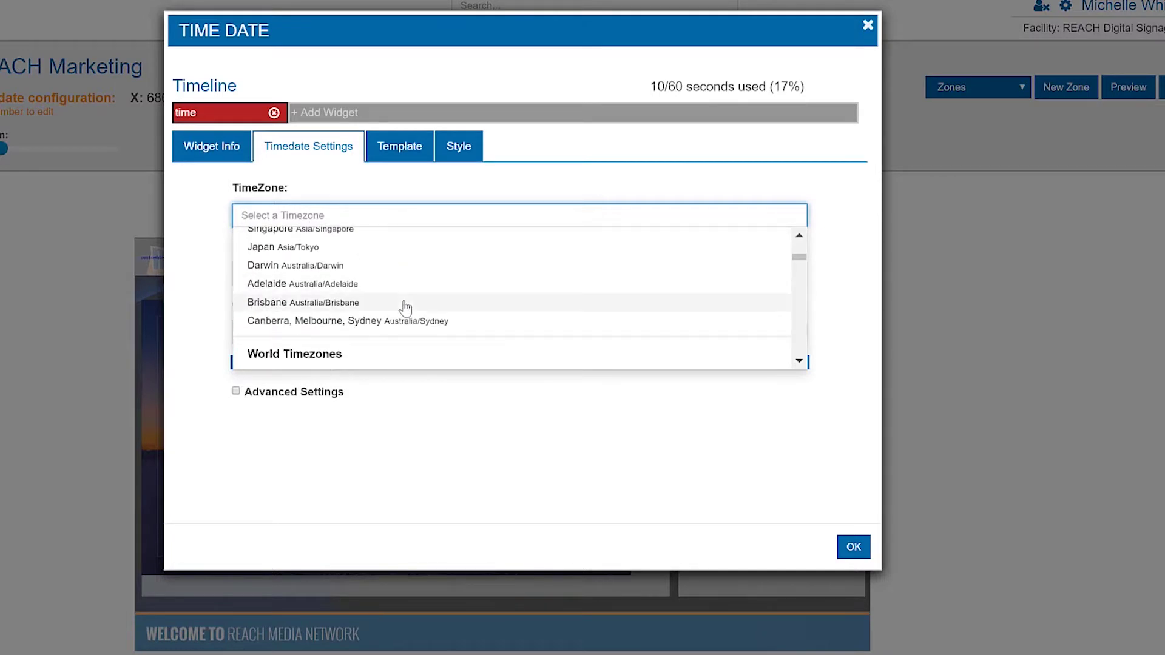
{"action": "scroll", "coordinate": [415, 314], "scroll_direction": "up", "scroll_amount": 3}
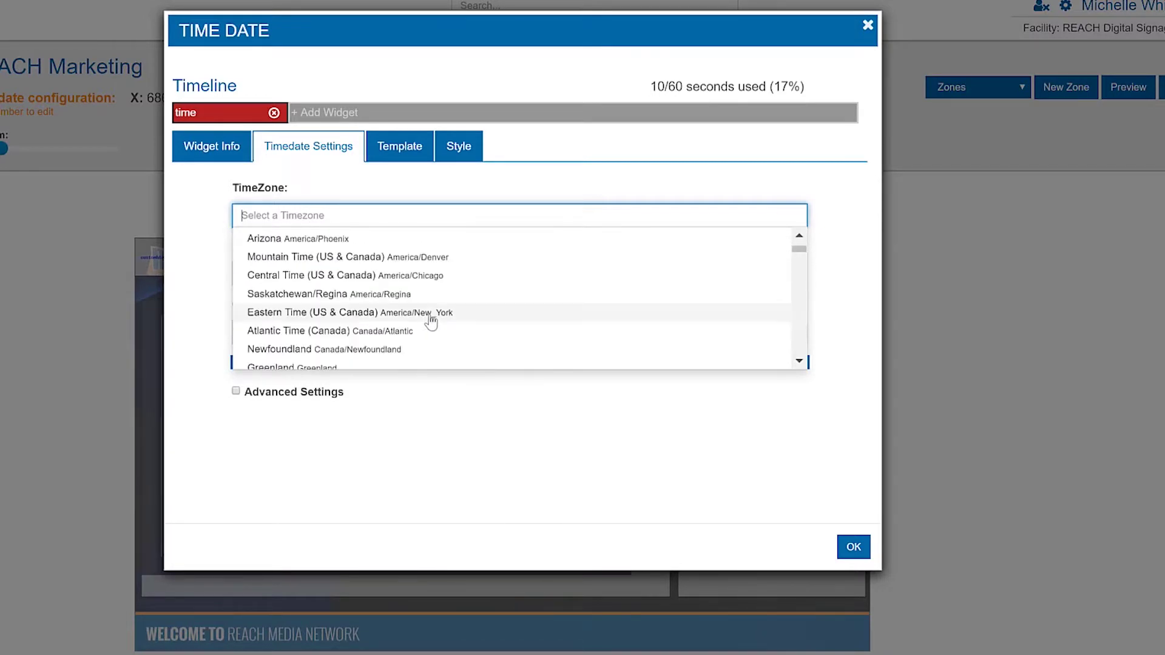
{"action": "left_click", "coordinate": [378, 276]}
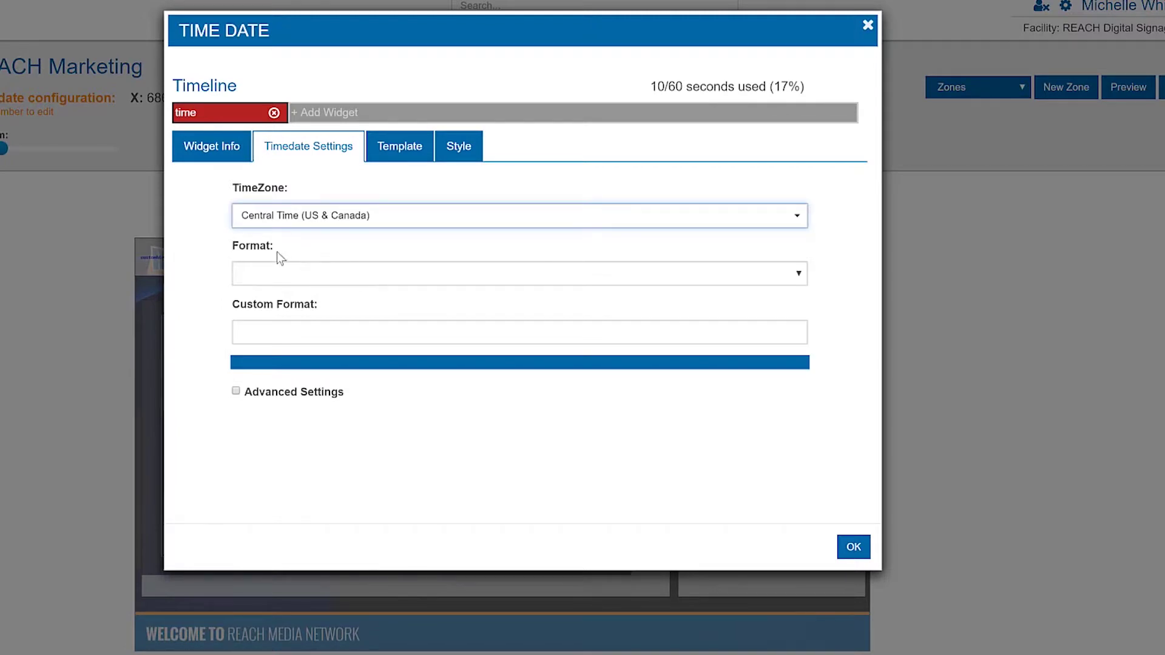
- Try the Month Day, Year - Time and Month Date formats for the widget, and select the custom format code
{"action": "left_click", "coordinate": [280, 269]}
{"action": "left_click", "coordinate": [280, 327]}
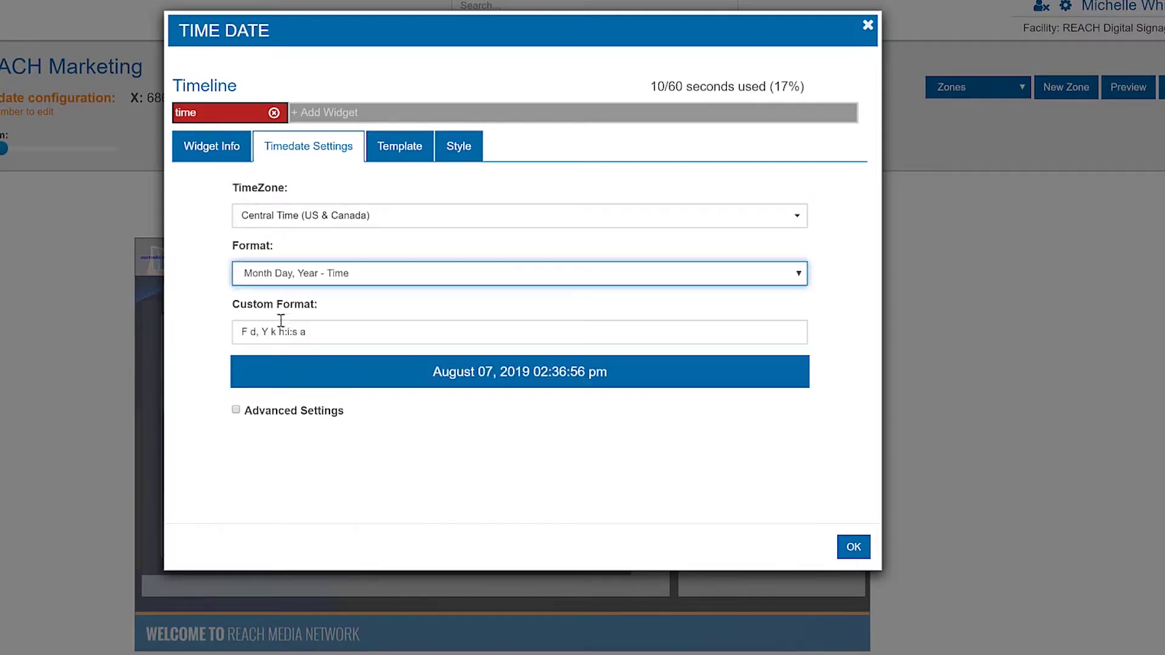
{"action": "left_click", "coordinate": [372, 276]}
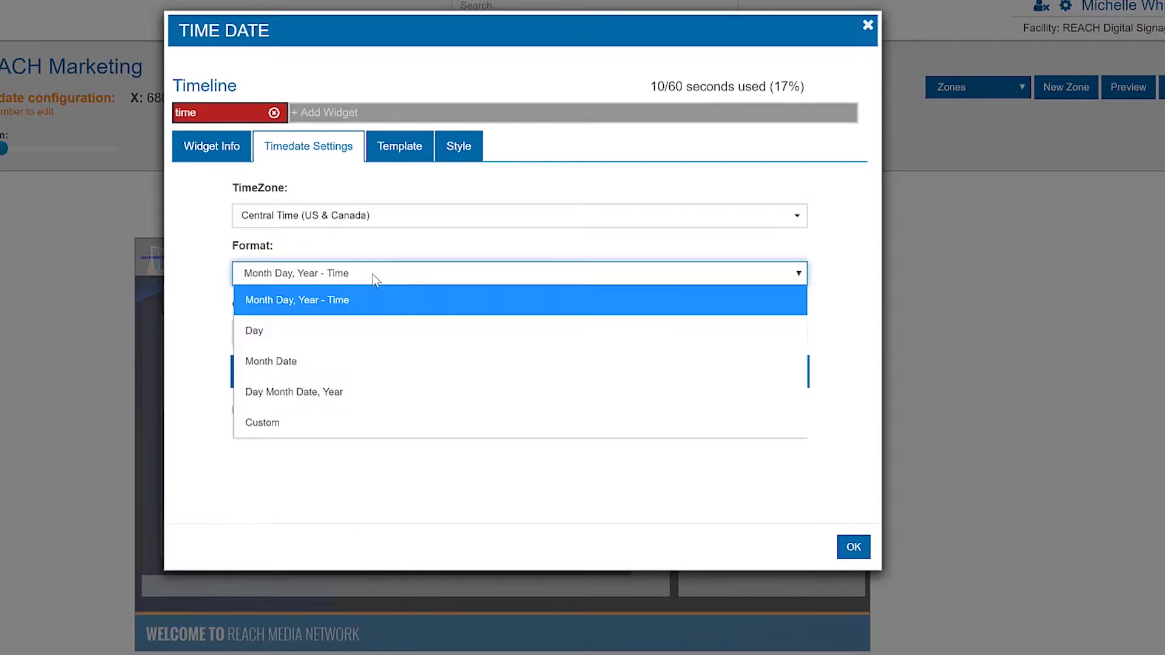
{"action": "left_click", "coordinate": [345, 360]}
{"action": "left_click_drag", "start_coordinate": [267, 332], "coordinate": [216, 330]}
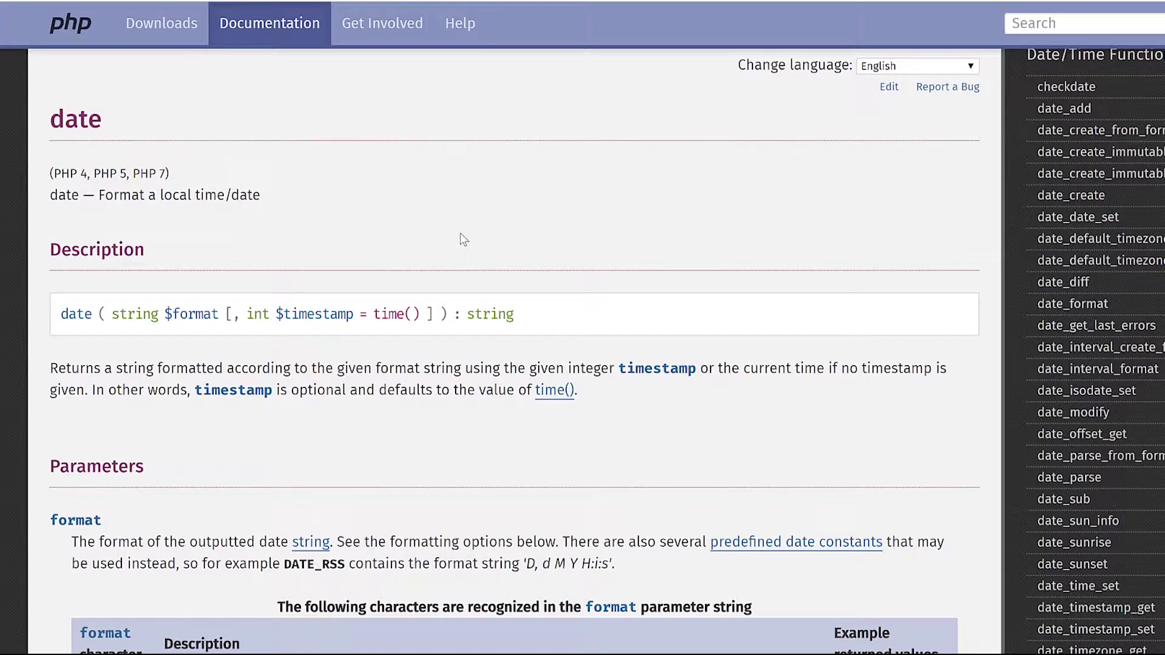
- Examine the table of format characters on the PHP date documentation page, including the S, w and z codes
{"action": "scroll", "coordinate": [464, 240], "scroll_direction": "down", "scroll_amount": 2}
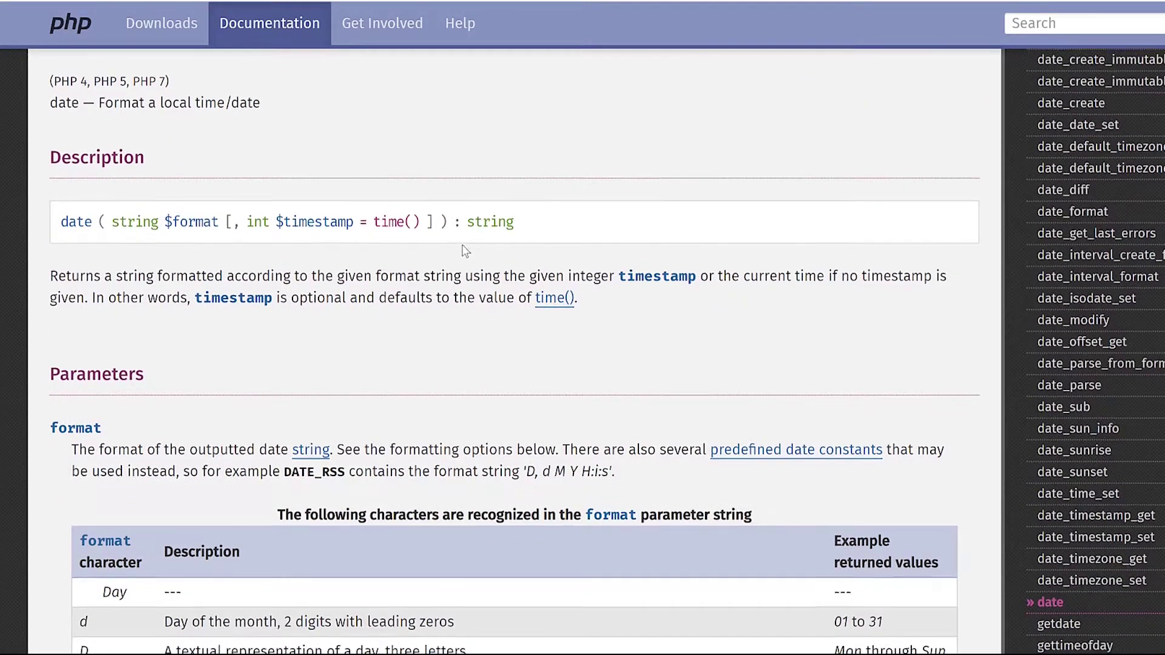
{"action": "scroll", "coordinate": [462, 242], "scroll_direction": "down", "scroll_amount": 6}
{"action": "scroll", "coordinate": [482, 246], "scroll_direction": "down", "scroll_amount": 2}
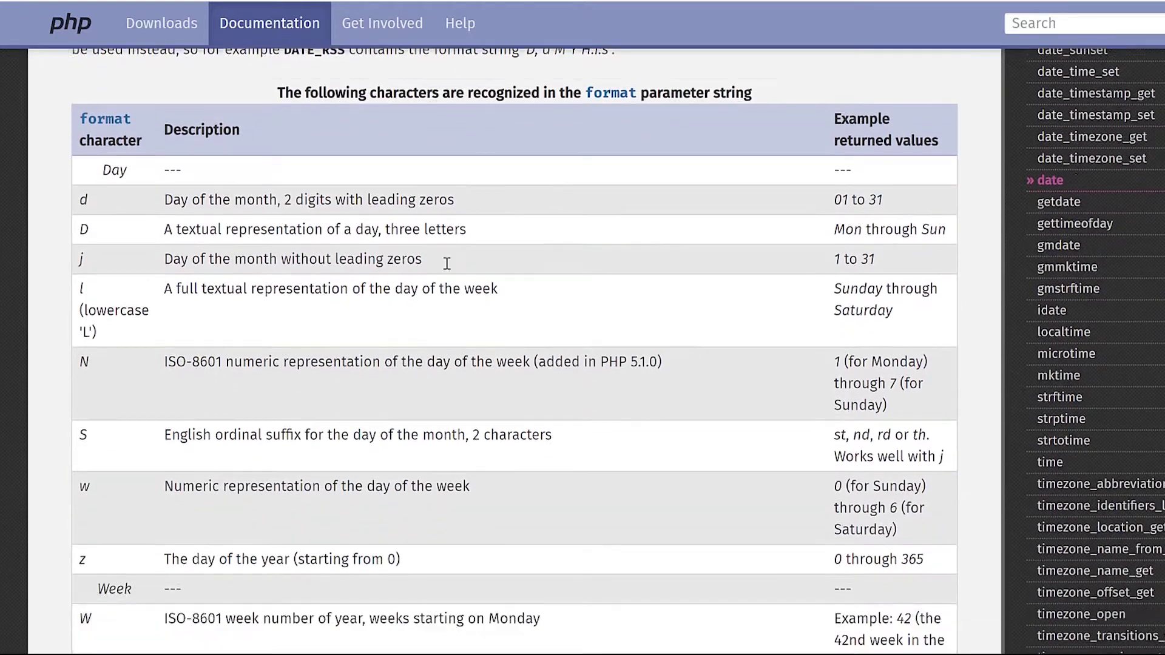
{"action": "scroll", "coordinate": [443, 253], "scroll_direction": "down", "scroll_amount": 3}
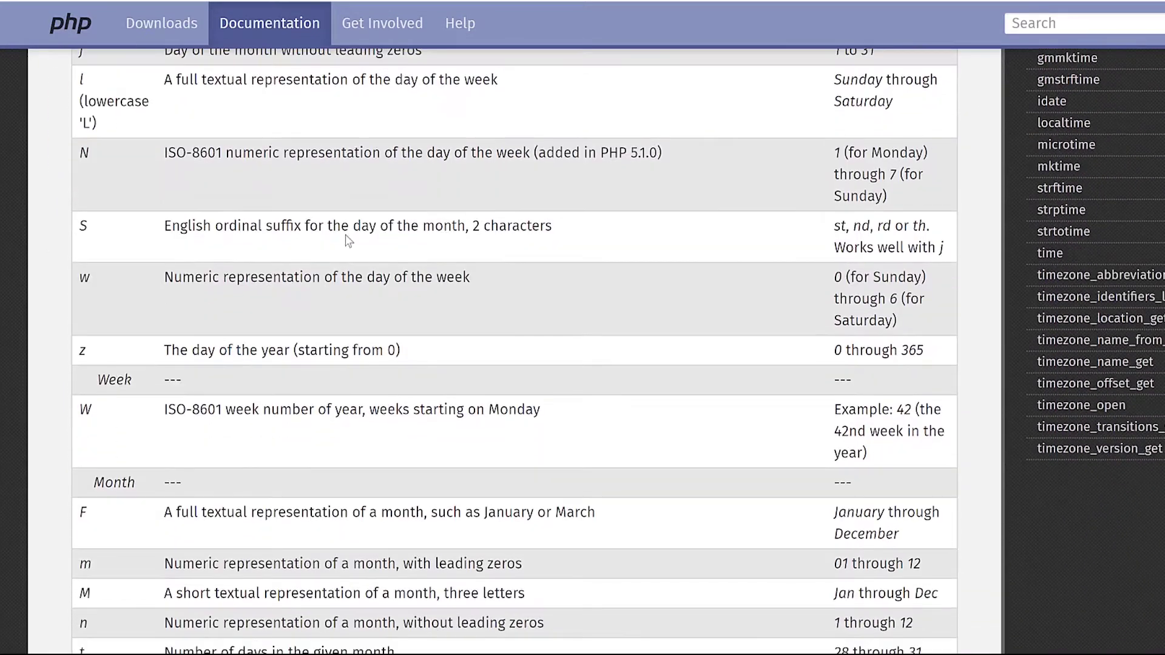
{"action": "double_click", "coordinate": [84, 225]}
{"action": "double_click", "coordinate": [85, 278]}
{"action": "left_click", "coordinate": [90, 354]}
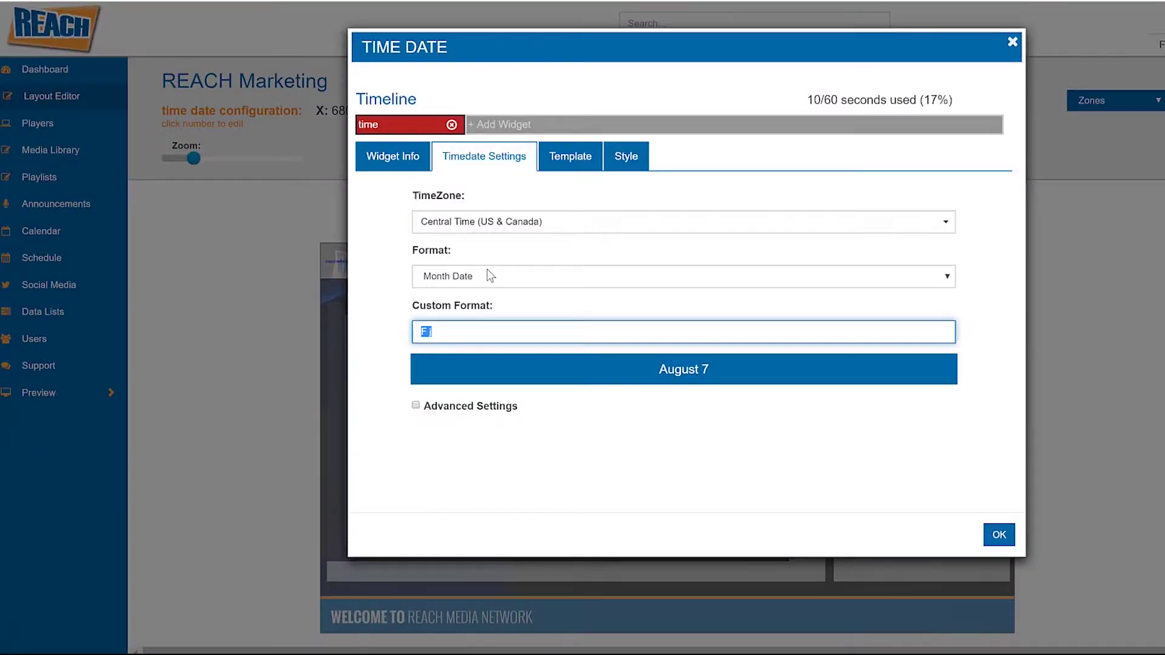
- Choose the Month Day, Year - Time format and change its custom format code to "F d - h:i:s a"
{"action": "left_click", "coordinate": [490, 276]}
{"action": "left_click", "coordinate": [489, 296]}
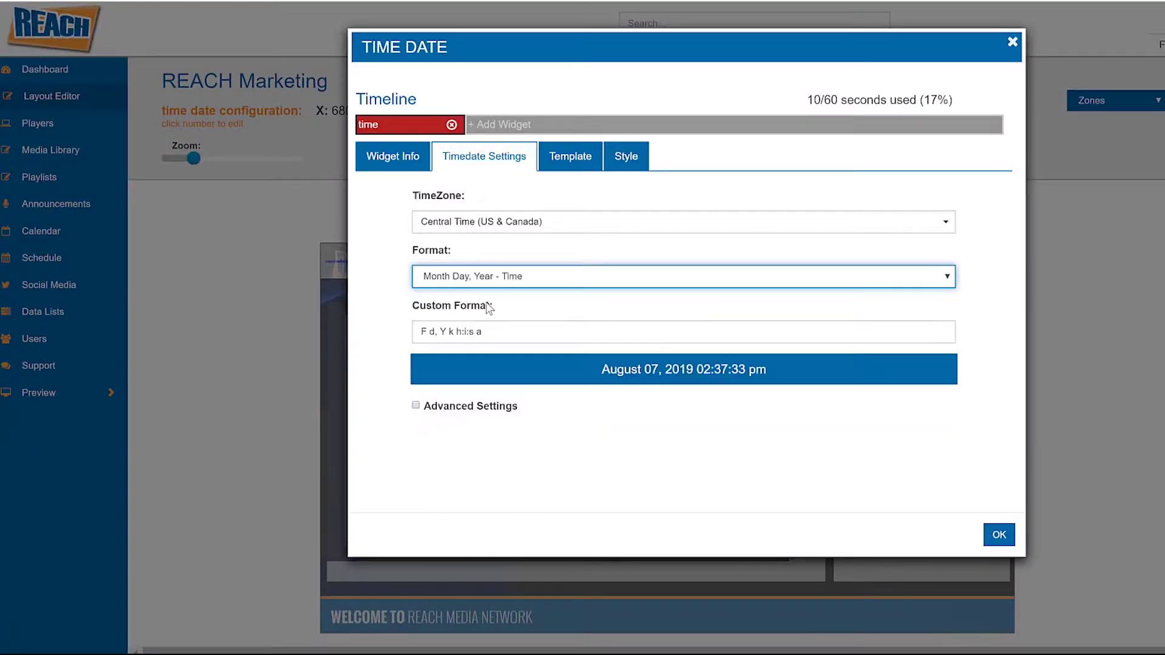
{"action": "left_click", "coordinate": [451, 332]}
{"action": "key", "text": "BackSpace"}
{"action": "key", "text": "BackSpace"}
{"action": "key", "text": "BackSpace"}
{"action": "key", "text": "BackSpace"}
{"action": "type", "text": "-"}
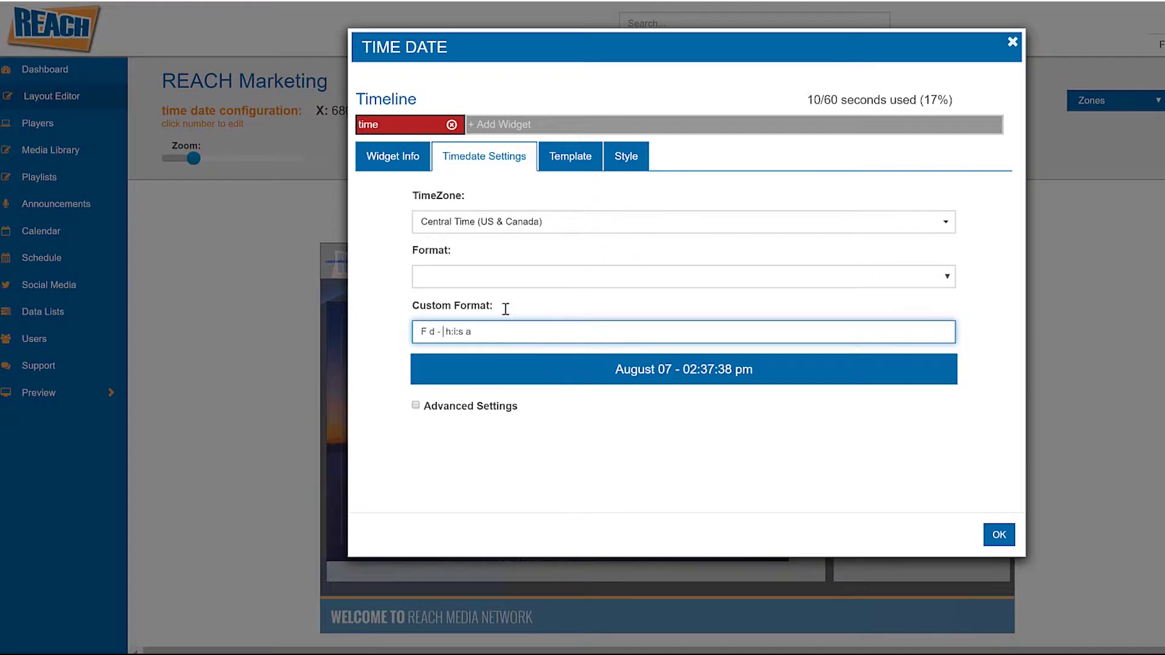
- Replace the widget's custom format code with "g:ia | l sS" to show the time, weekday and an ordinal number
{"action": "triple_click", "coordinate": [425, 327]}
{"action": "type", "text": "g:i"}
{"action": "type", "text": "a "}
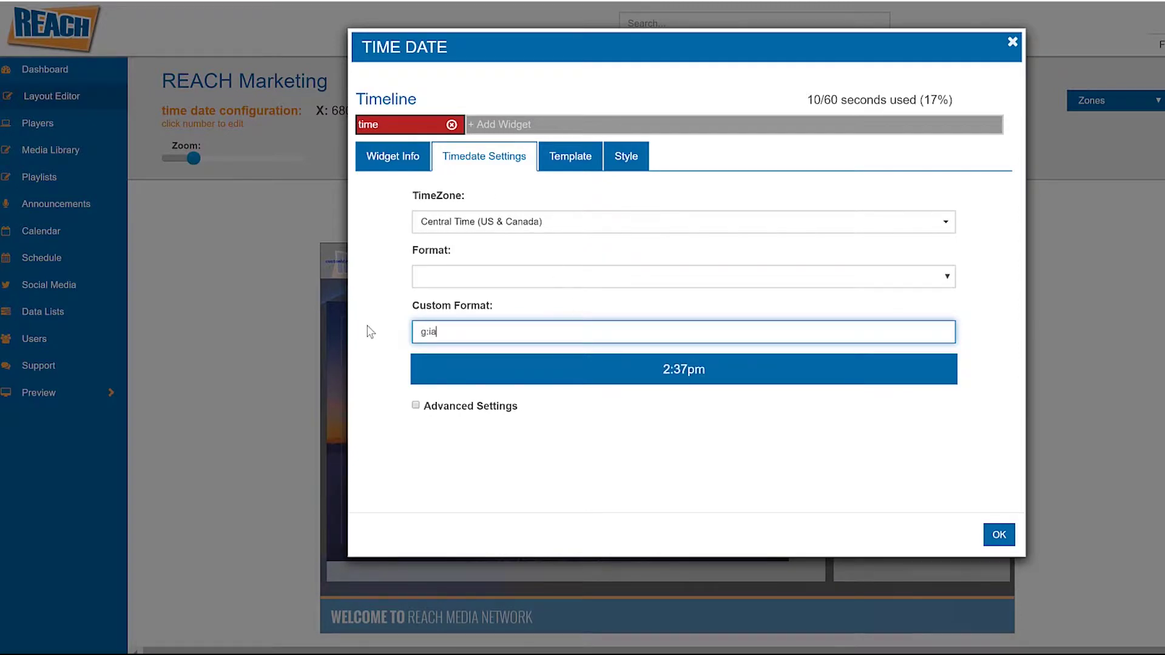
{"action": "type", "text": "| l"}
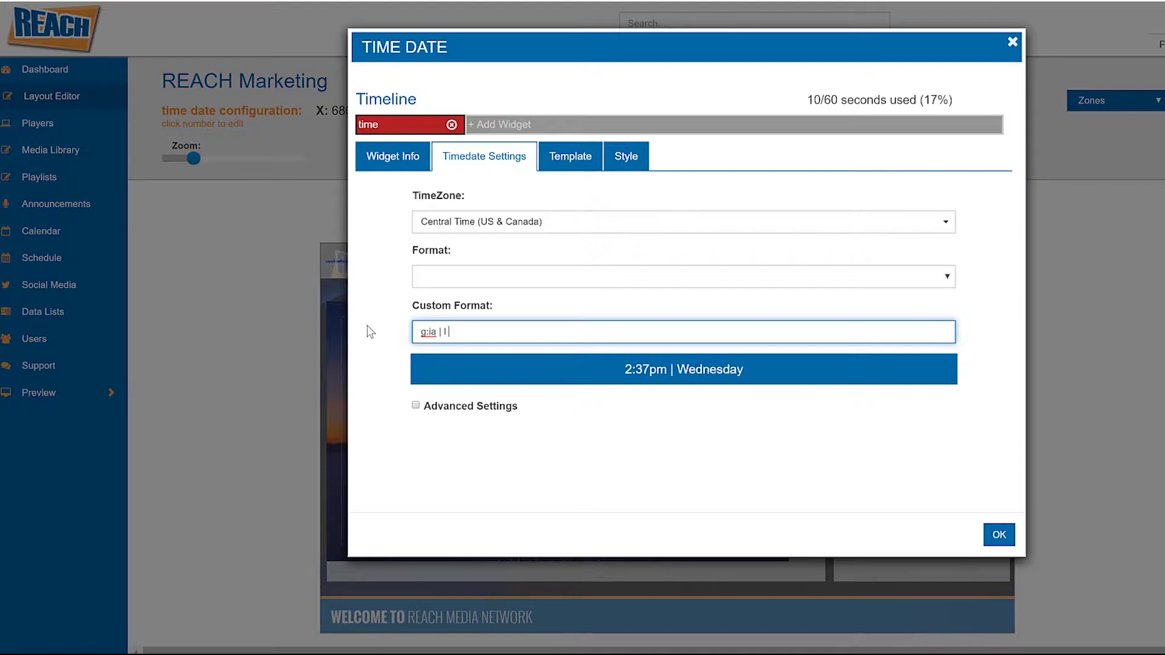
{"action": "type", "text": " Js"}
{"action": "key", "text": "BackSpace"}
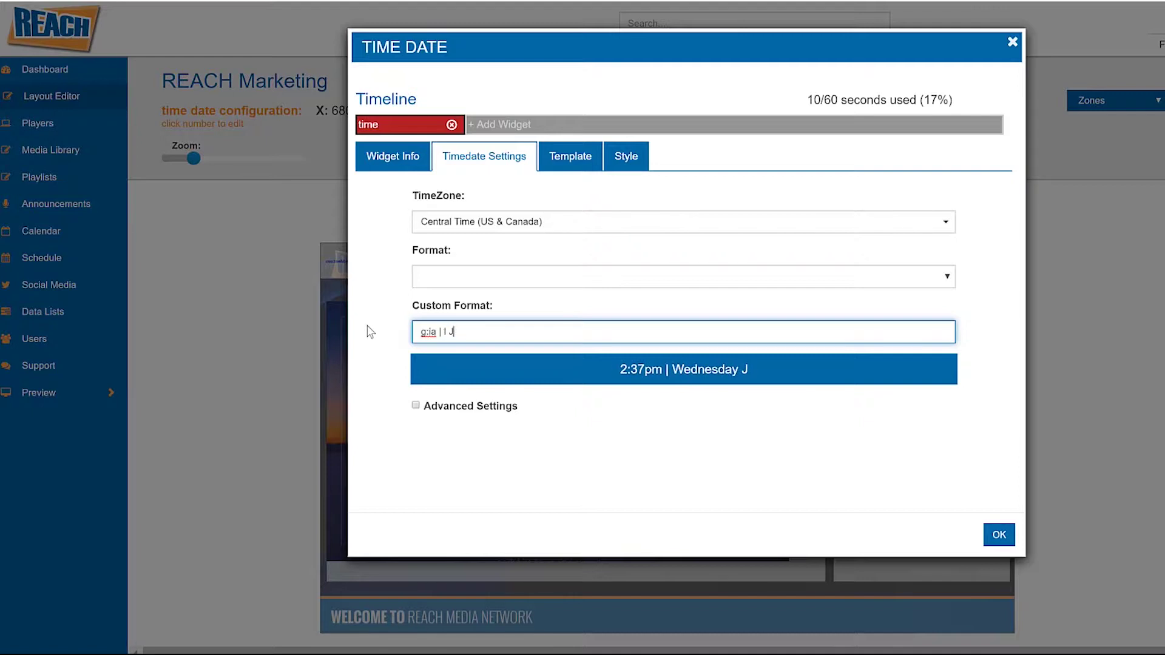
{"action": "key", "text": "BackSpace"}
{"action": "type", "text": "sS"}
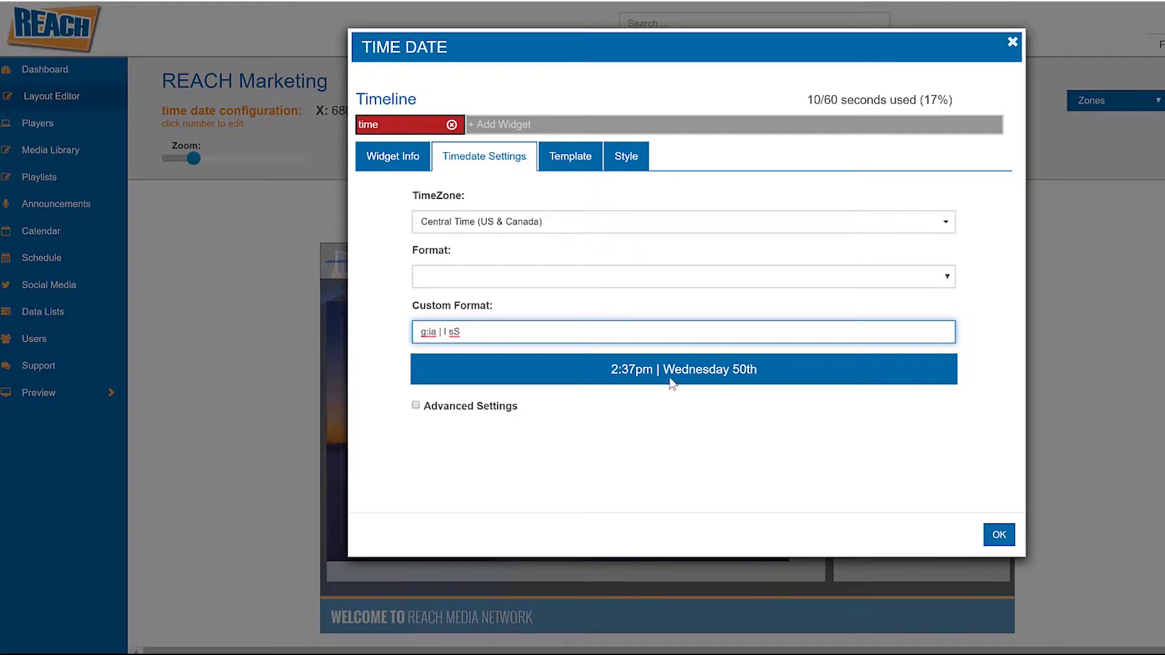
{"action": "left_click_drag", "start_coordinate": [609, 369], "coordinate": [726, 372]}
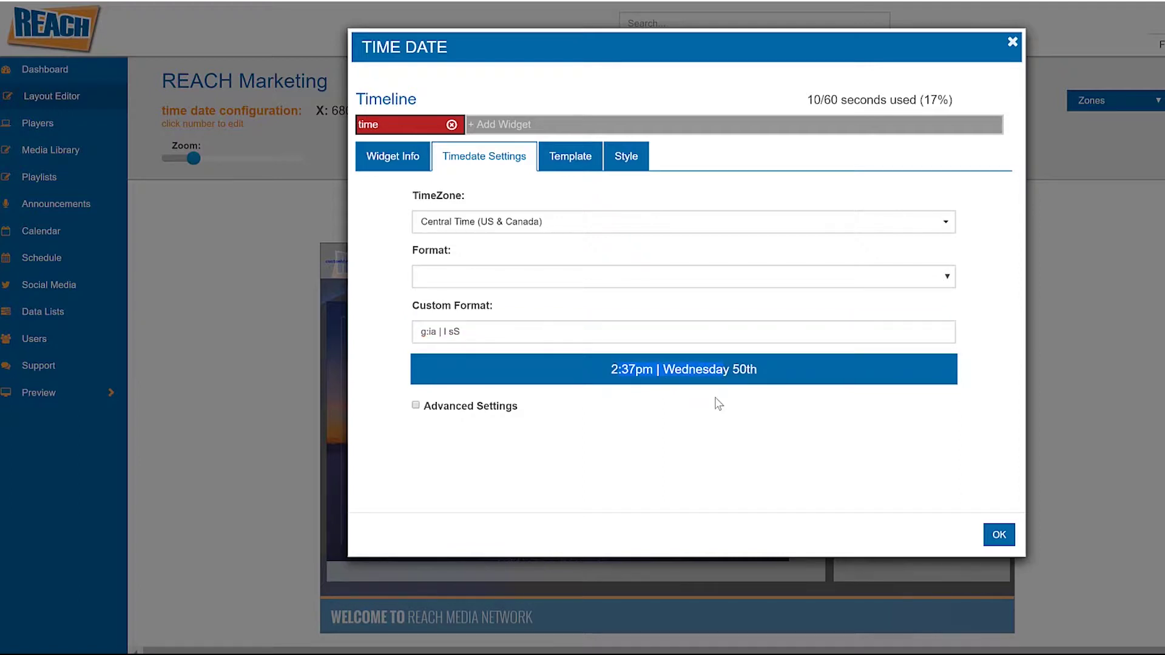
- Check the widget's template selection alongside its time and date settings
{"action": "left_click", "coordinate": [566, 173]}
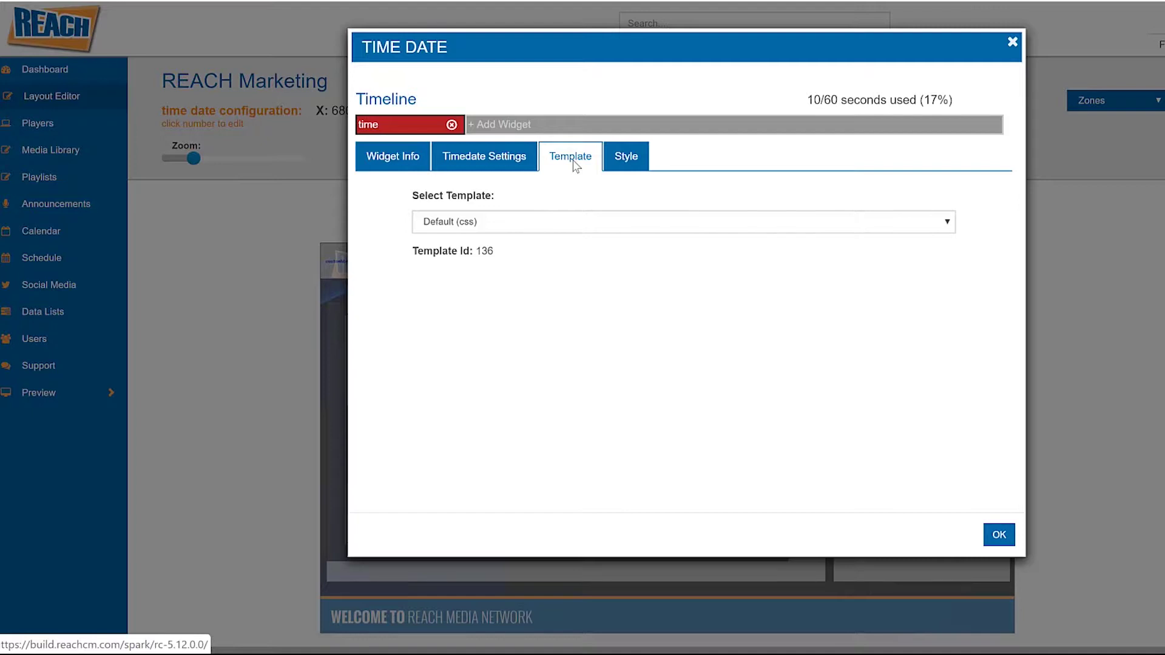
{"action": "left_click", "coordinate": [511, 162]}
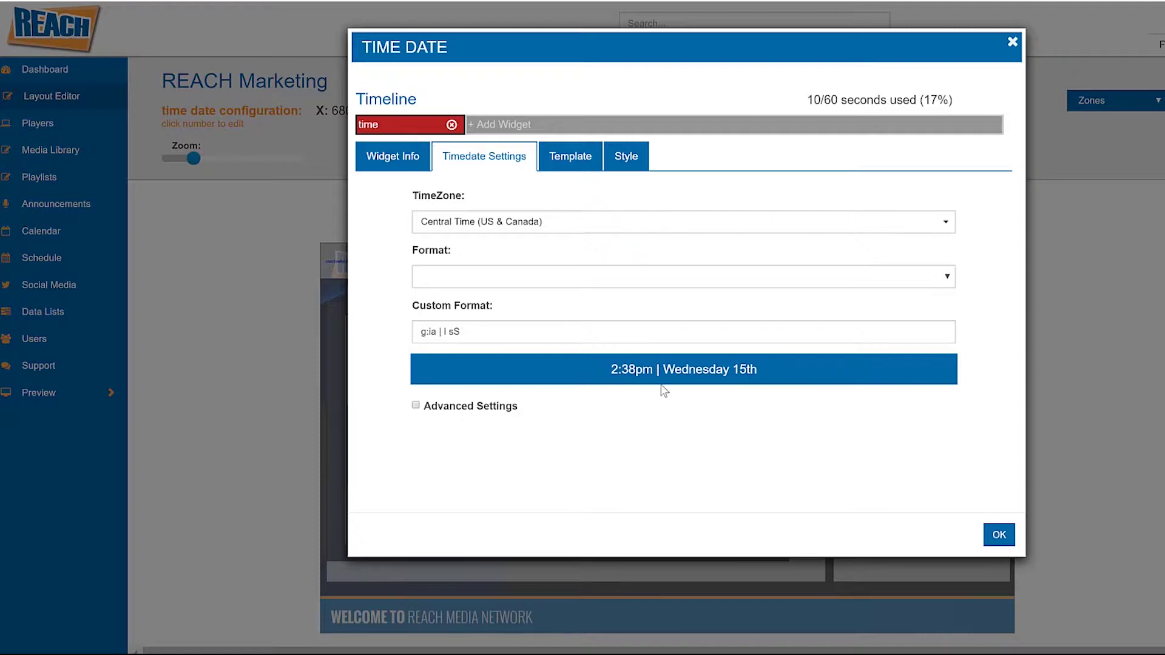
{"action": "left_click", "coordinate": [578, 167]}
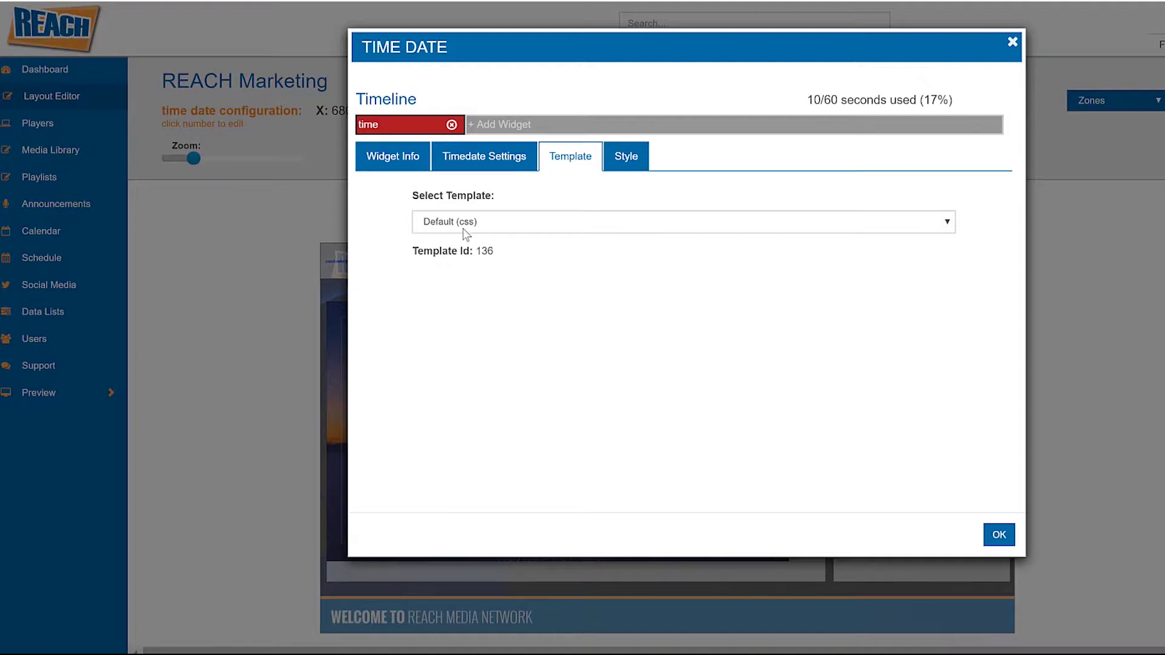
{"action": "left_click", "coordinate": [511, 127]}
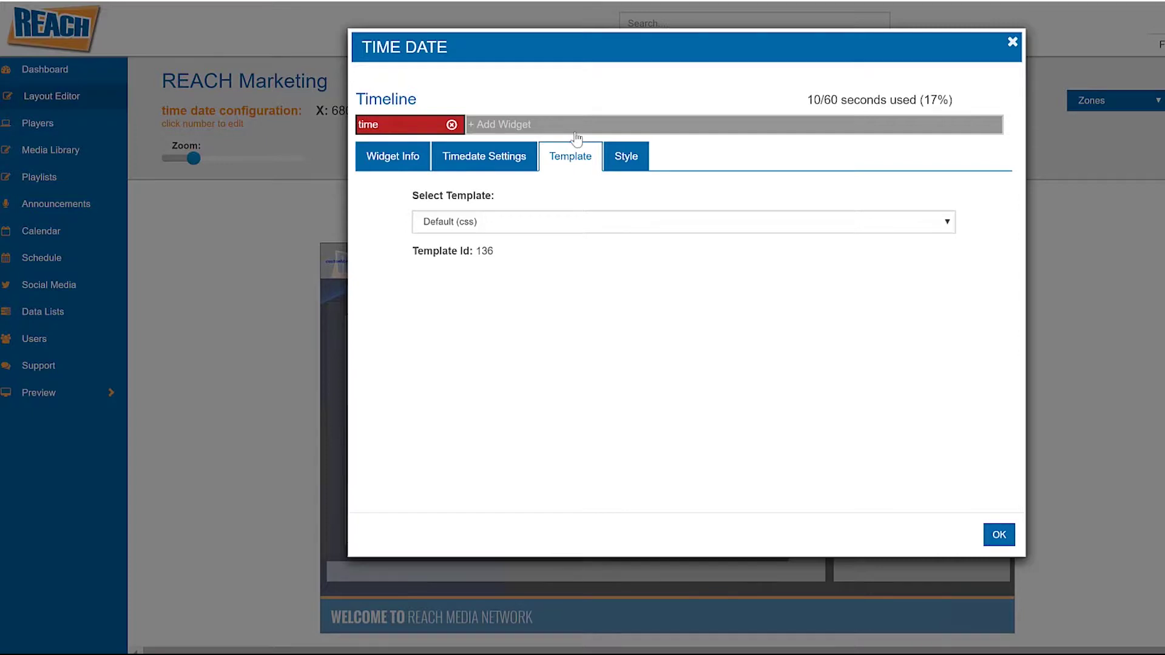
- Style the widget's Time & Date text as bold and uppercase with a font size of 40
{"action": "left_click", "coordinate": [626, 170]}
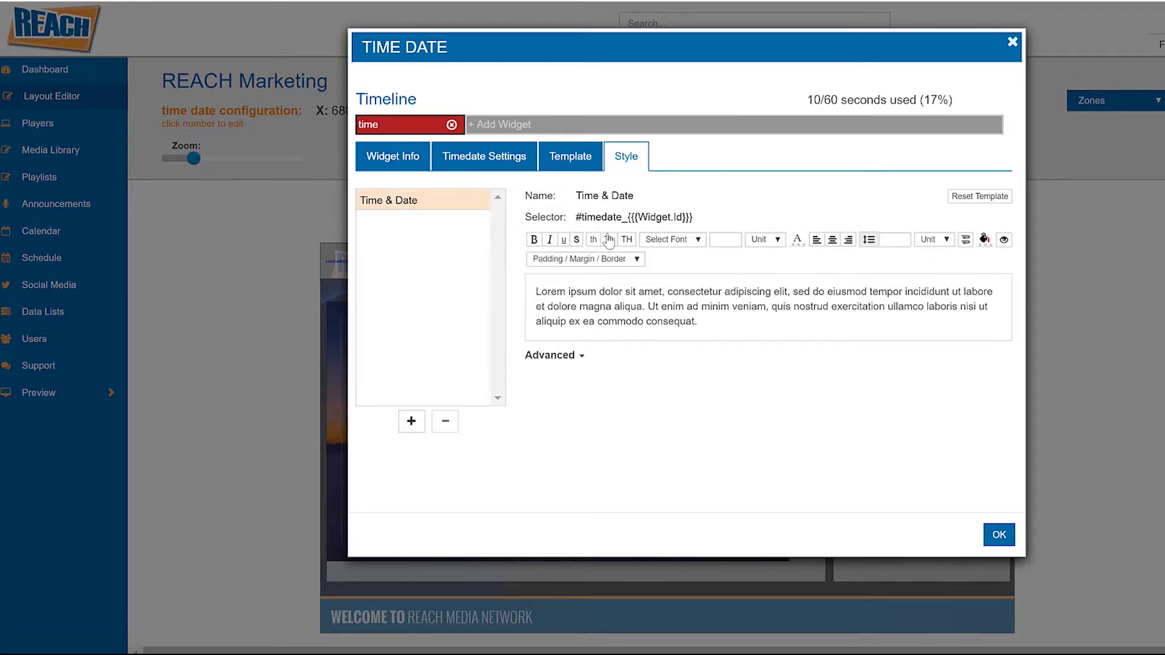
{"action": "left_click", "coordinate": [534, 240]}
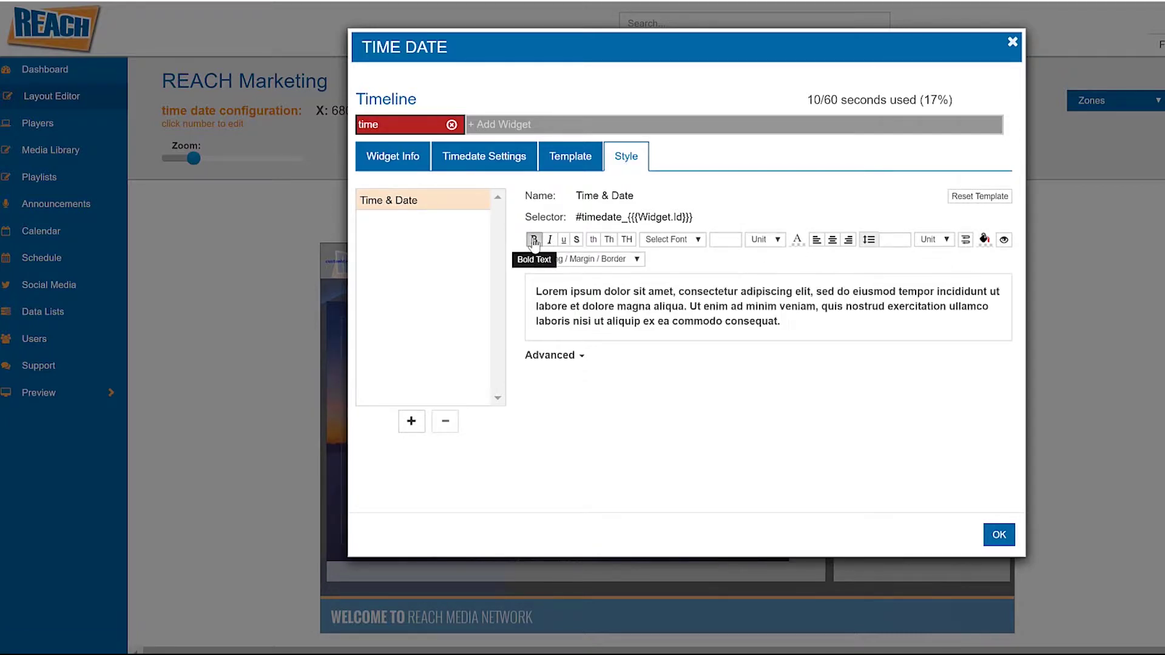
{"action": "left_click", "coordinate": [609, 240]}
{"action": "left_click", "coordinate": [625, 241]}
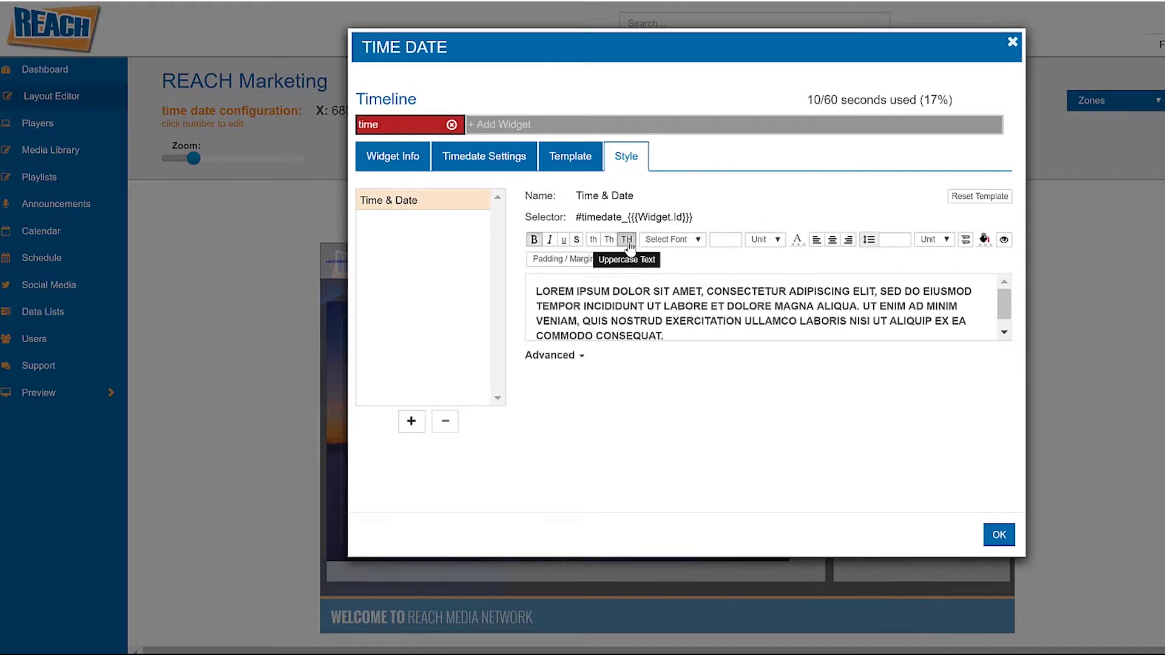
{"action": "left_click", "coordinate": [678, 239]}
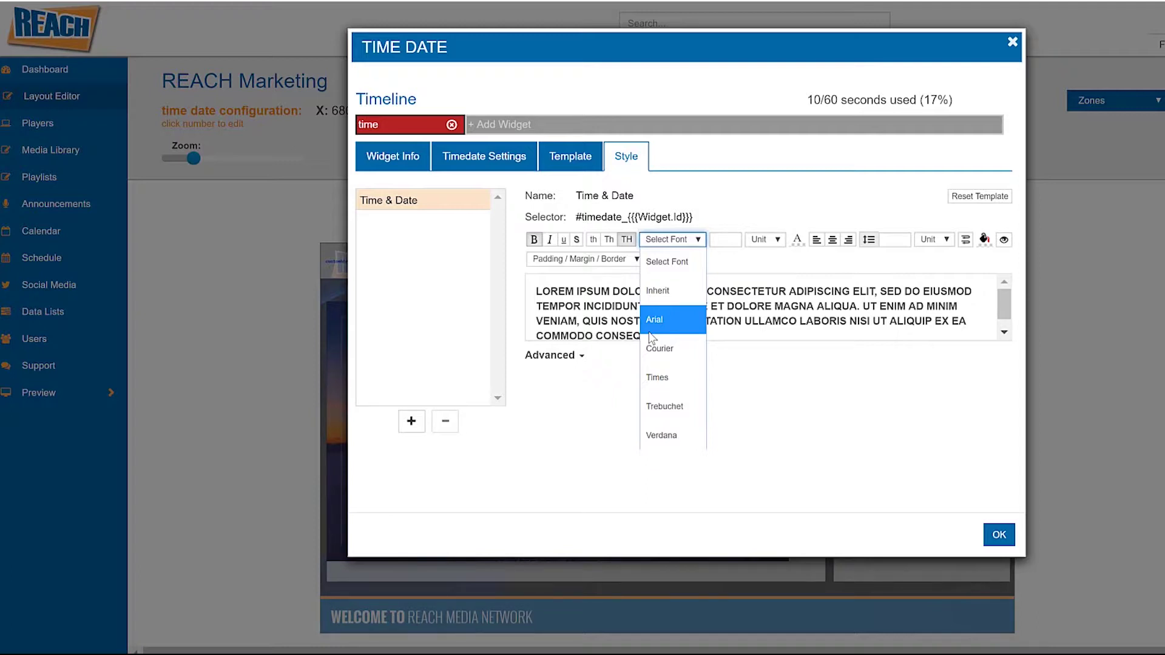
{"action": "left_click", "coordinate": [703, 239]}
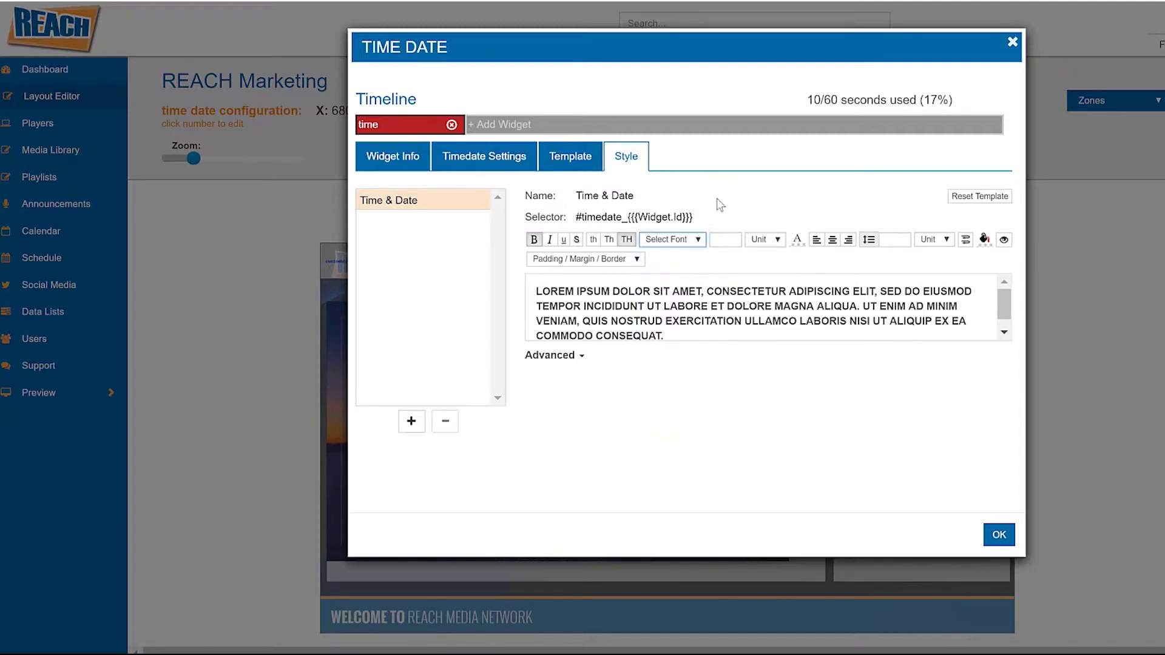
{"action": "left_click", "coordinate": [726, 241]}
{"action": "type", "text": "40"}
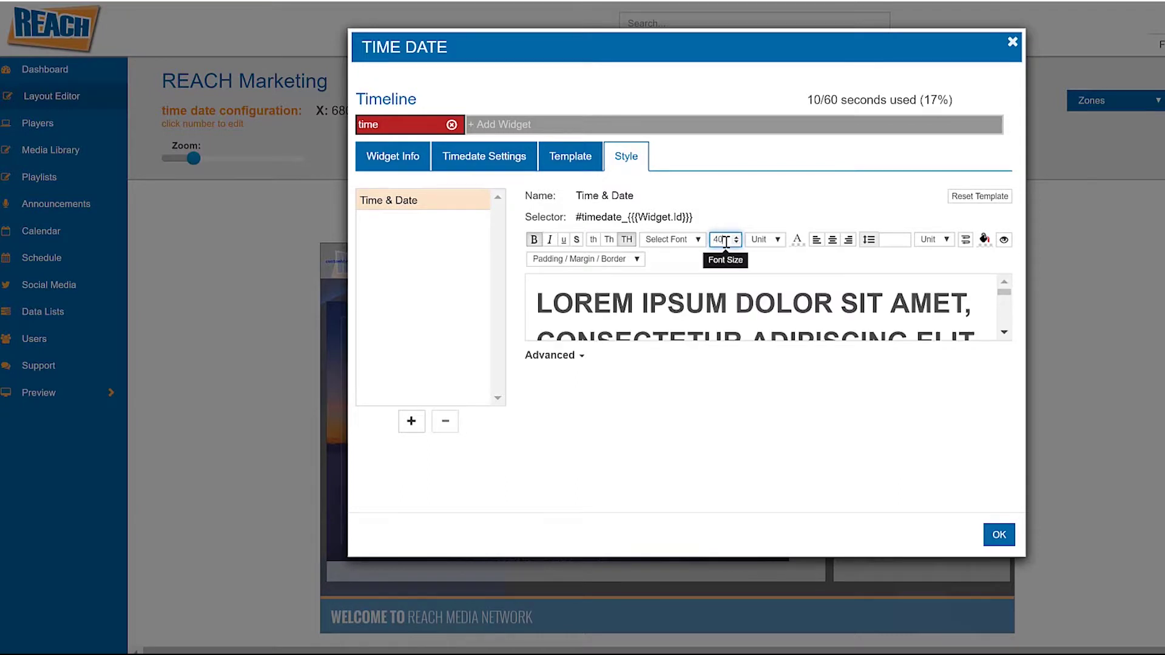
- Try a muted red font color for the Time & Date text, and replace the color value with "#"
{"action": "left_click", "coordinate": [797, 240]}
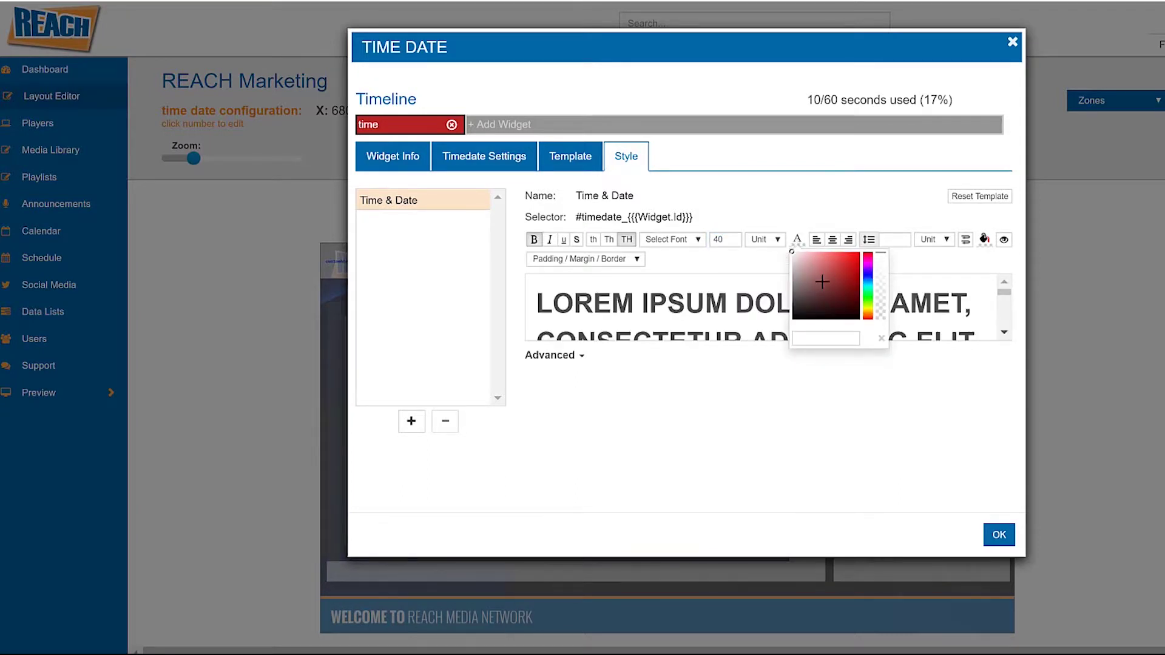
{"action": "left_click", "coordinate": [822, 271]}
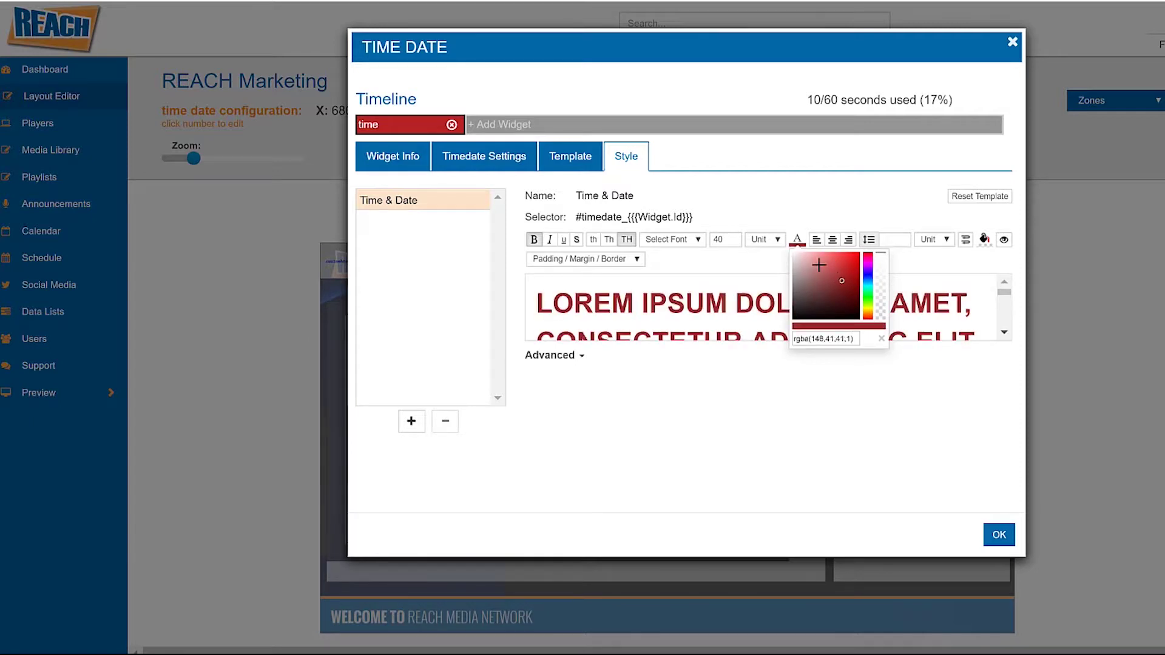
{"action": "left_click", "coordinate": [826, 339]}
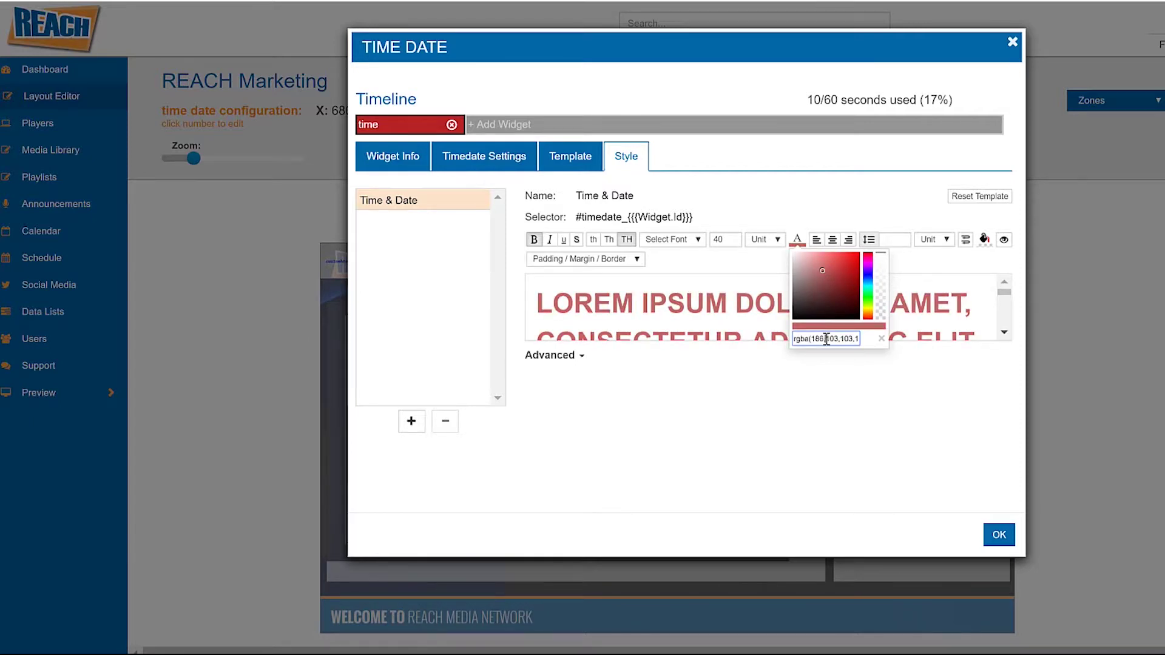
{"action": "triple_click", "coordinate": [826, 339]}
{"action": "key", "text": "BackSpace"}
{"action": "type", "text": "#"}
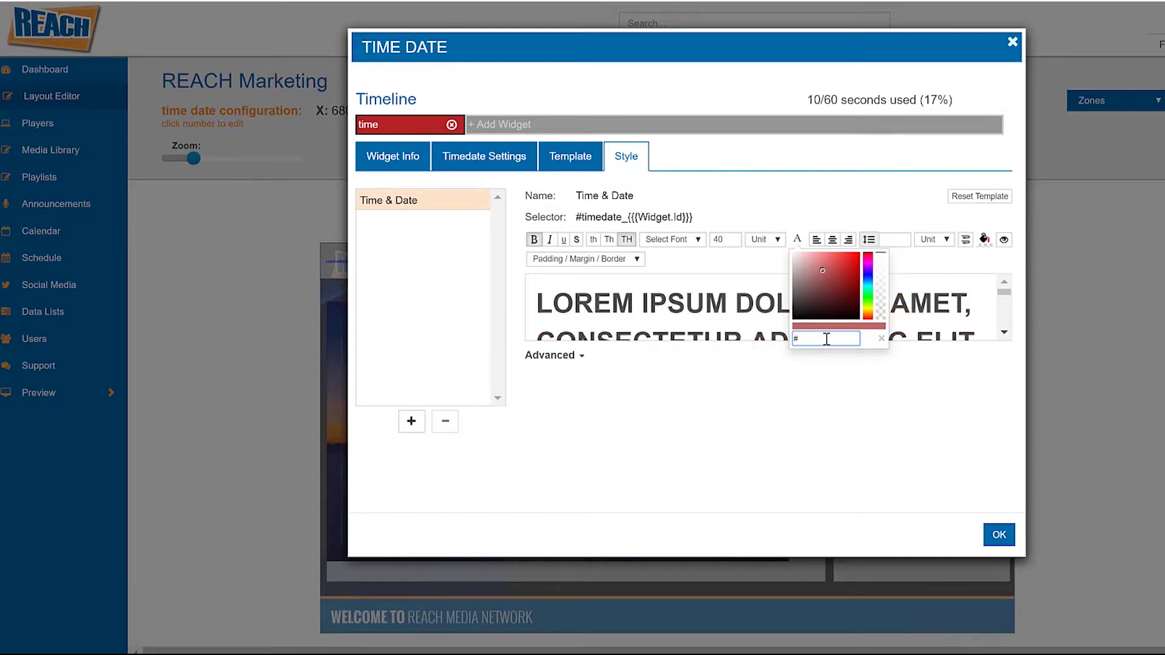
{"action": "left_click", "coordinate": [837, 181]}
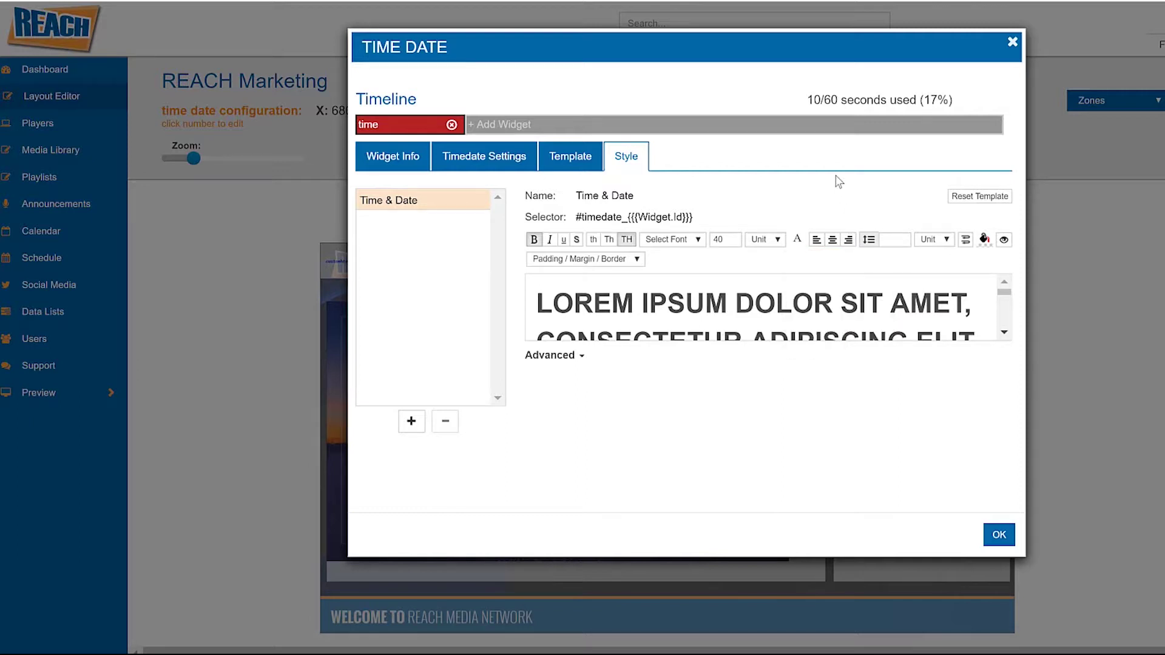
- Add "font-style:italic;" to the raw CSS of the Time & Date style and confirm the widget configuration
{"action": "left_click", "coordinate": [560, 357]}
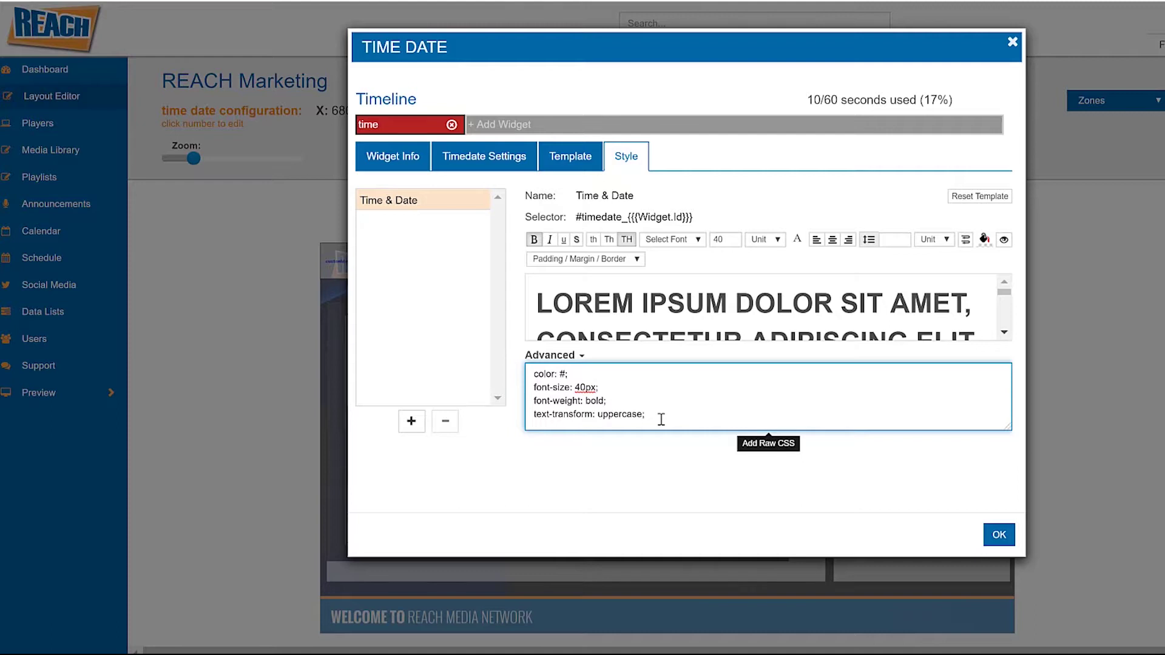
{"action": "key", "text": "Return"}
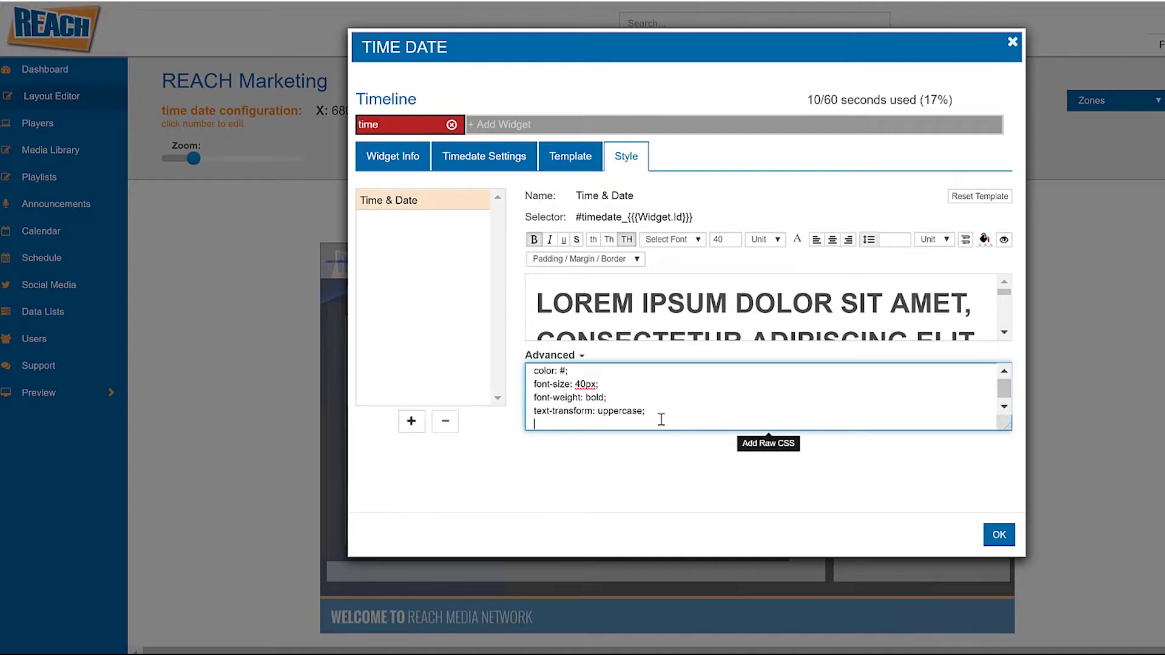
{"action": "type", "text": "font-style"}
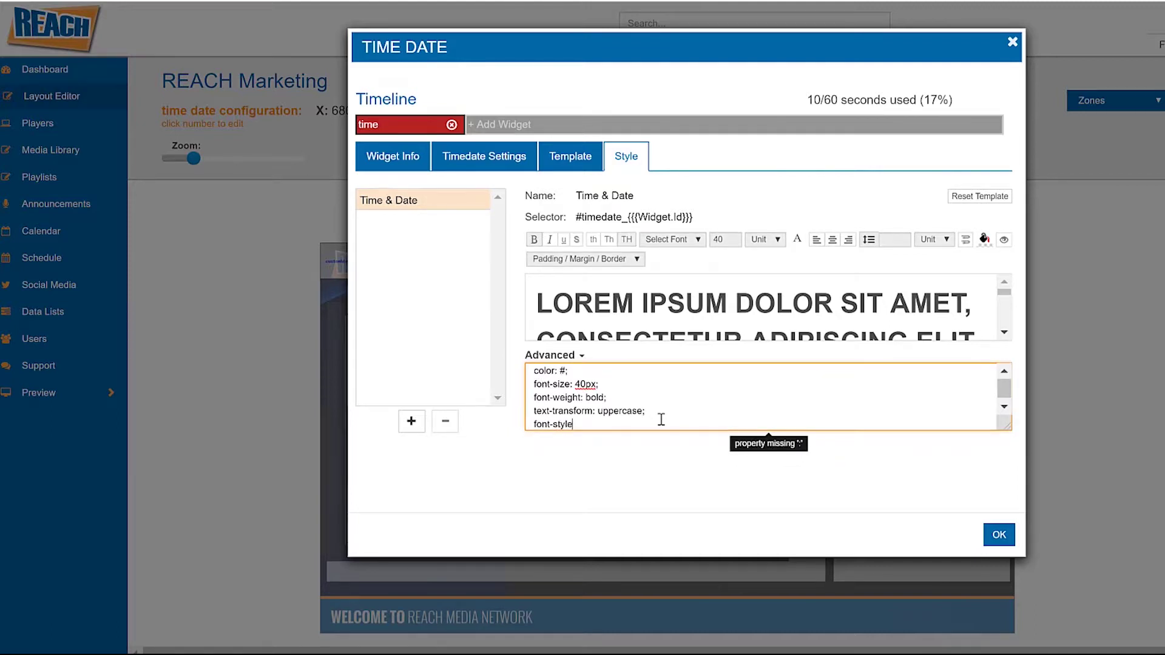
{"action": "type", "text": ":italic"}
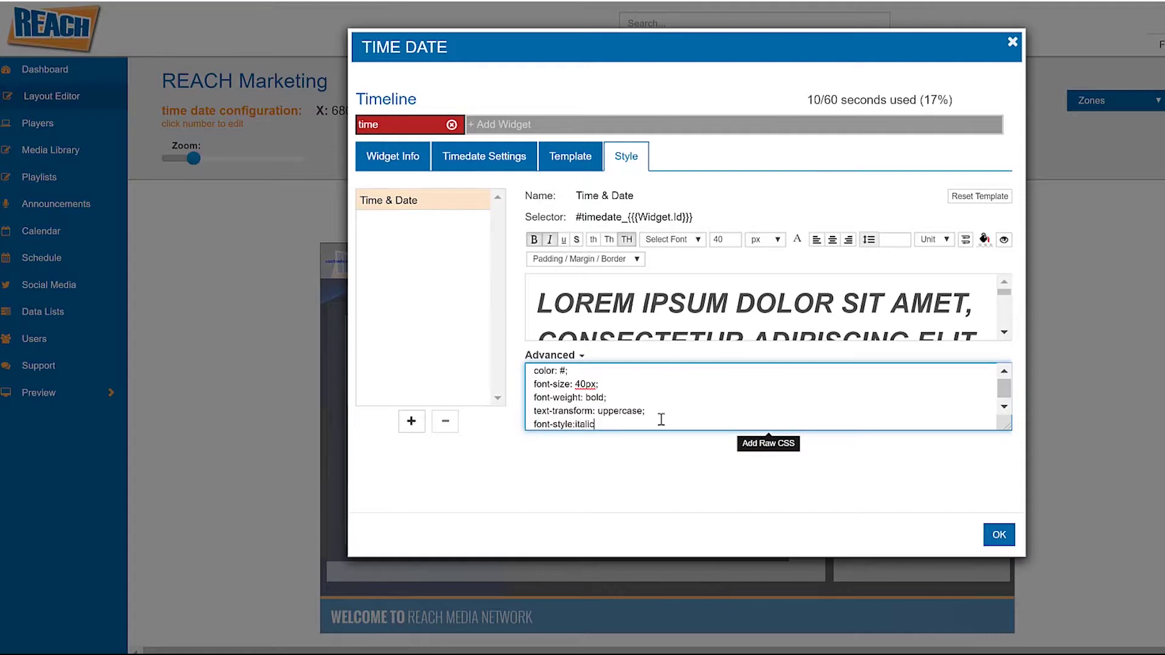
{"action": "type", "text": ";"}
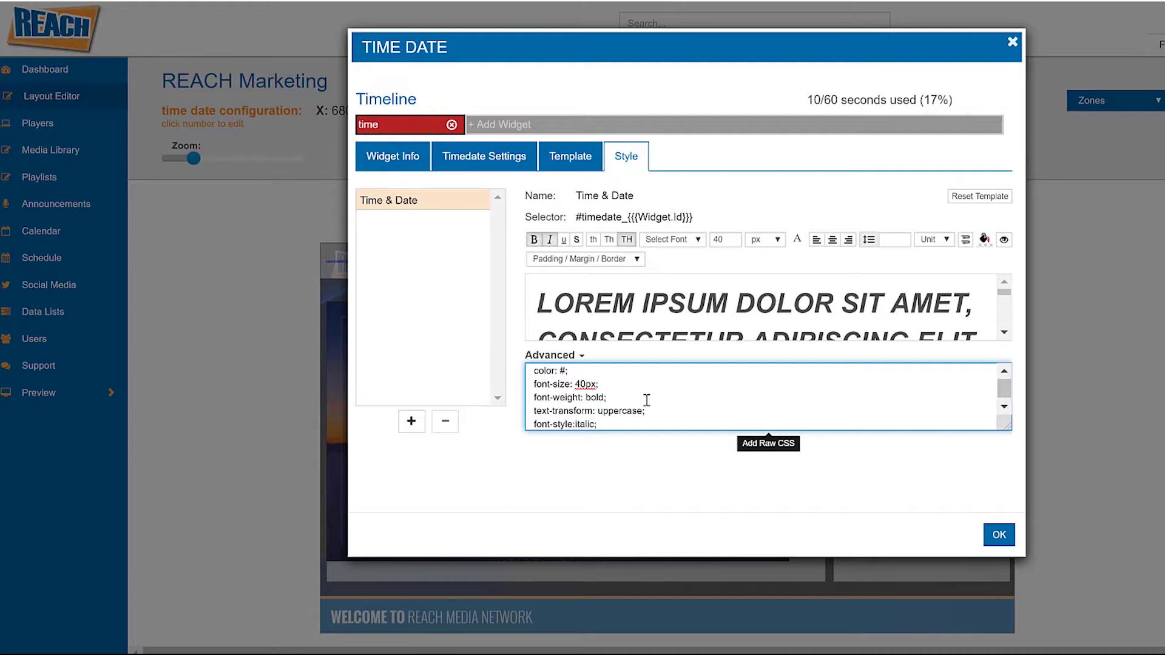
{"action": "left_click_drag", "start_coordinate": [574, 302], "coordinate": [752, 302]}
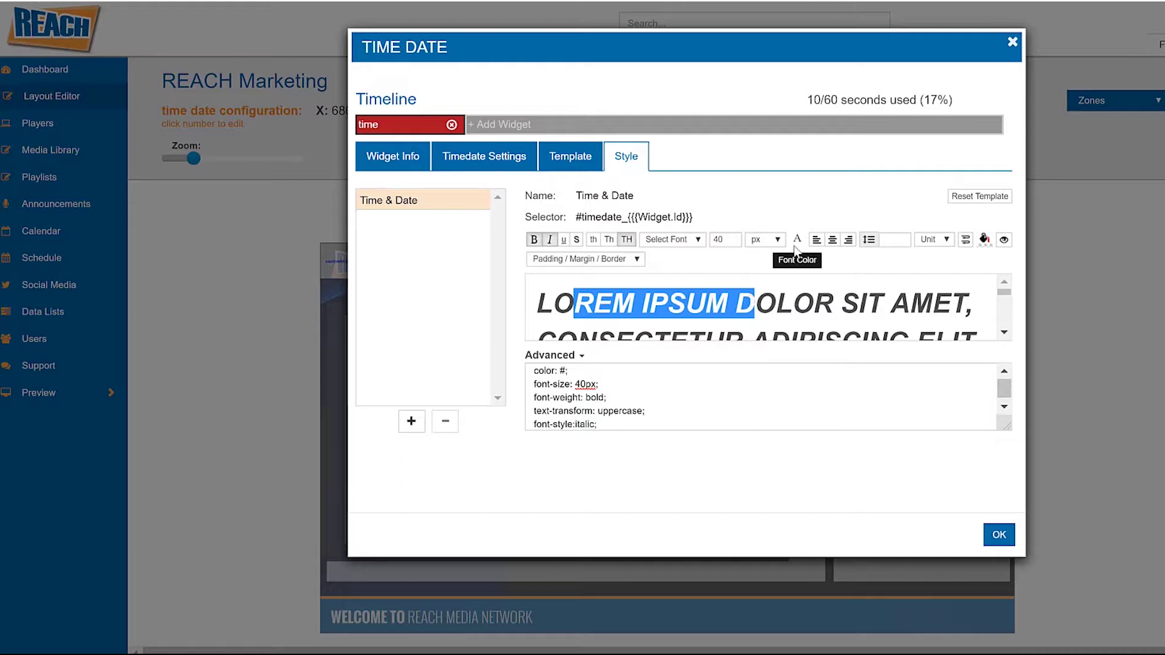
{"action": "left_click", "coordinate": [1000, 534]}
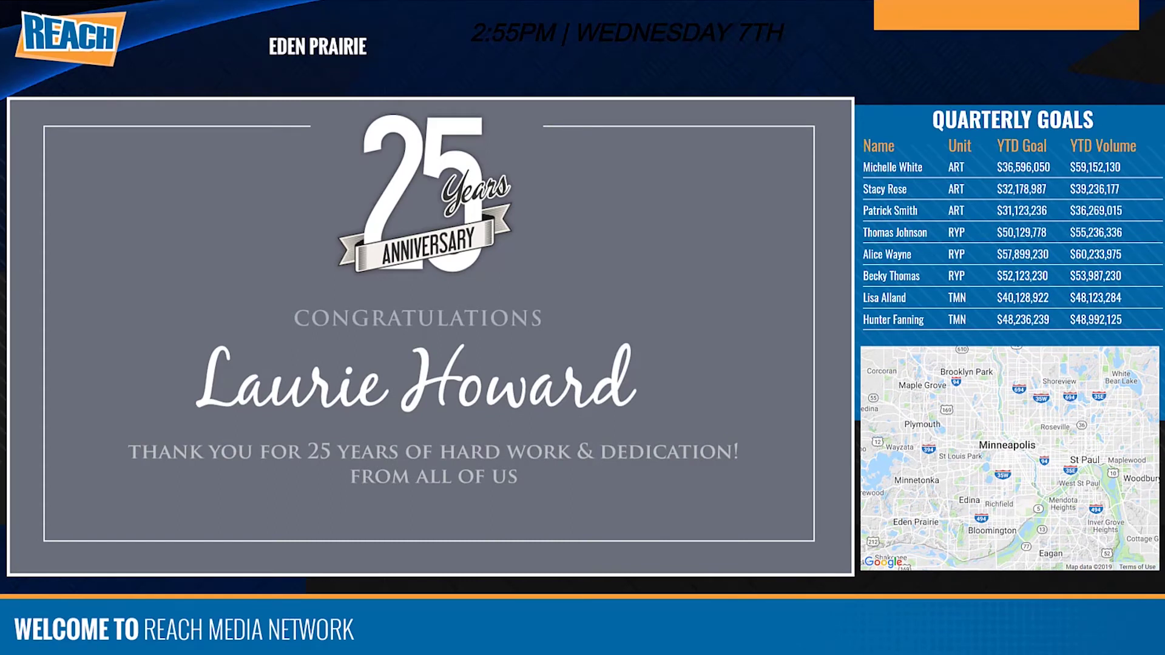
- Close the REACH Marketing widget settings and open the Time and Date layout for editing
{"action": "left_click_drag", "start_coordinate": [665, 32], "coordinate": [471, 32]}
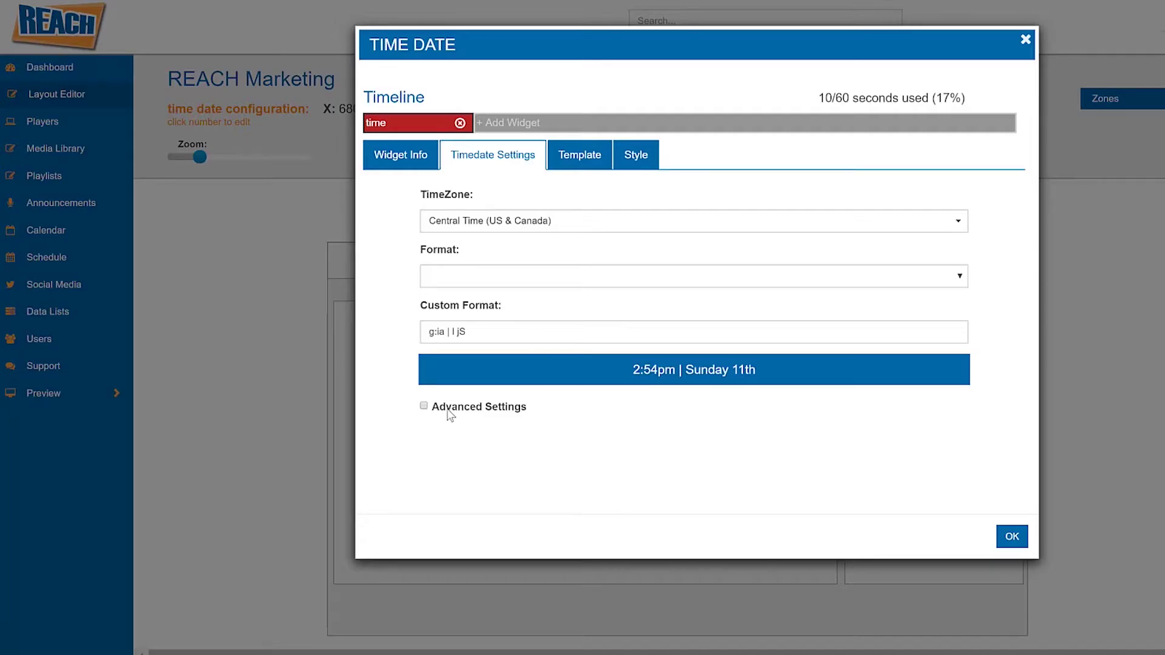
{"action": "left_click_drag", "start_coordinate": [447, 412], "coordinate": [510, 412]}
{"action": "left_click", "coordinate": [1025, 40]}
{"action": "left_click", "coordinate": [71, 100]}
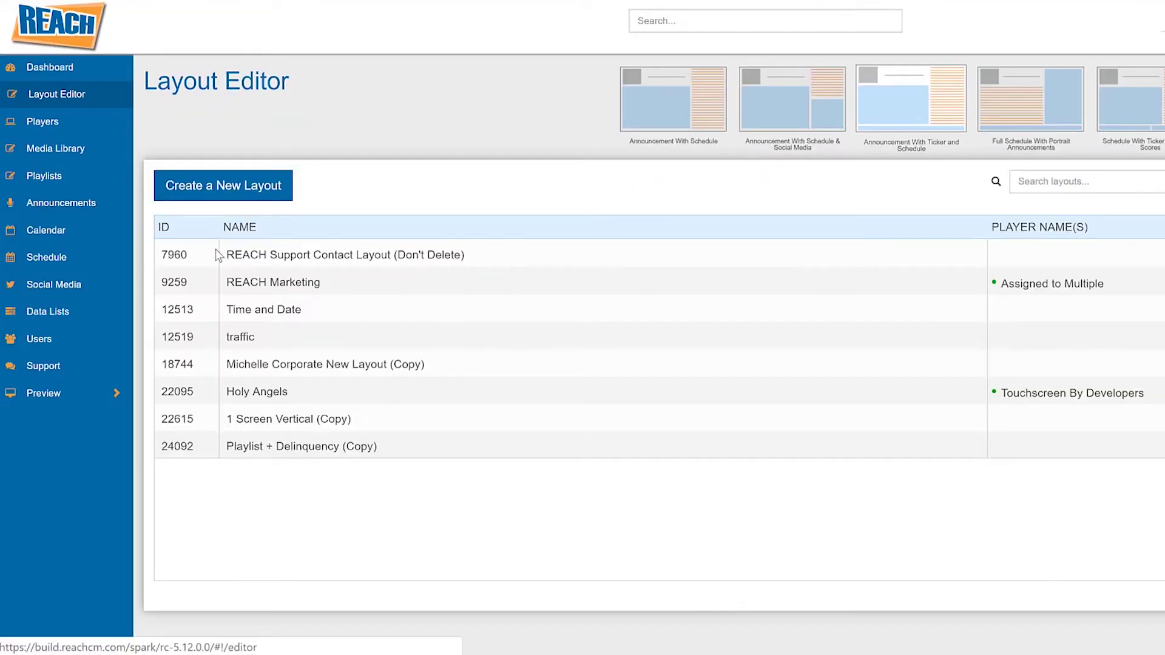
{"action": "left_click", "coordinate": [283, 316]}
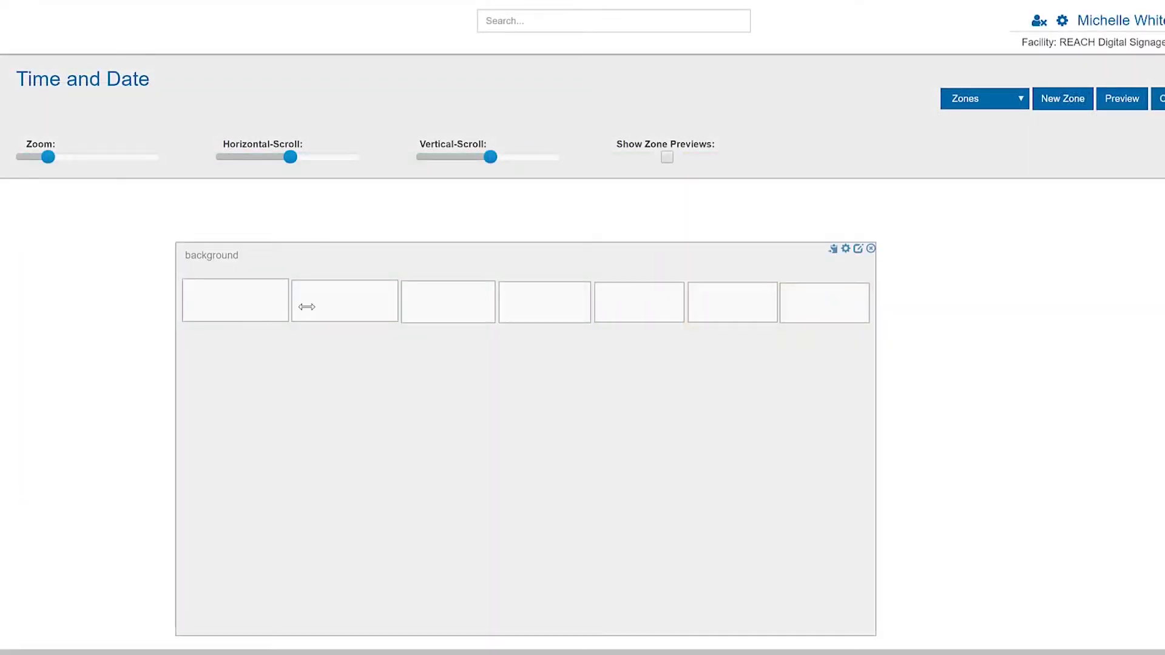
- Open the time and date settings of the sunday zone's widget
{"action": "mouse_move", "coordinate": [312, 307]}
{"action": "mouse_move", "coordinate": [242, 306]}
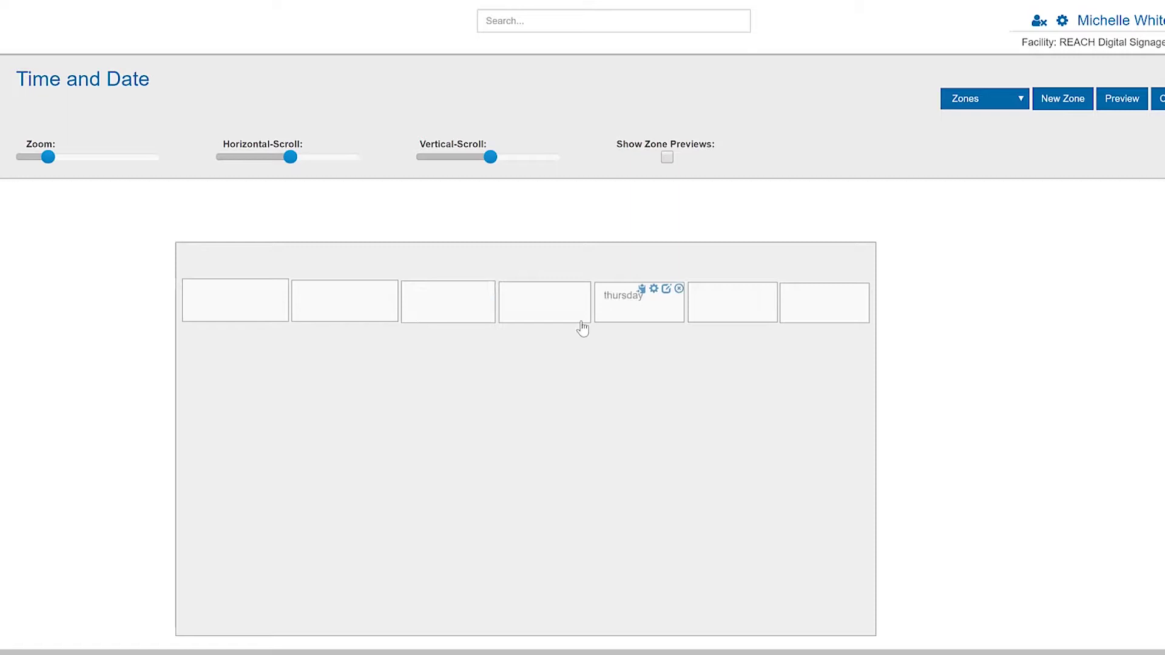
{"action": "double_click", "coordinate": [233, 312]}
{"action": "left_click", "coordinate": [352, 161]}
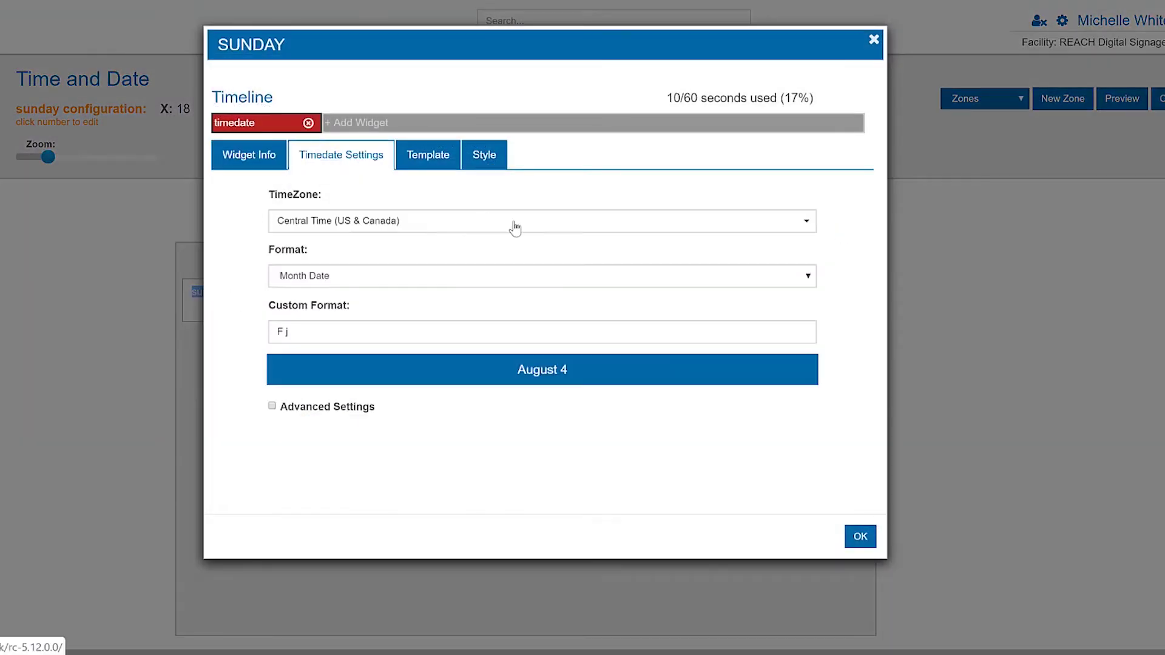
- Show the sunday widget's advanced settings and examine its format, days offset, weekday and relative-to-week options
{"action": "left_click", "coordinate": [303, 257]}
{"action": "left_click_drag", "start_coordinate": [275, 250], "coordinate": [337, 254]}
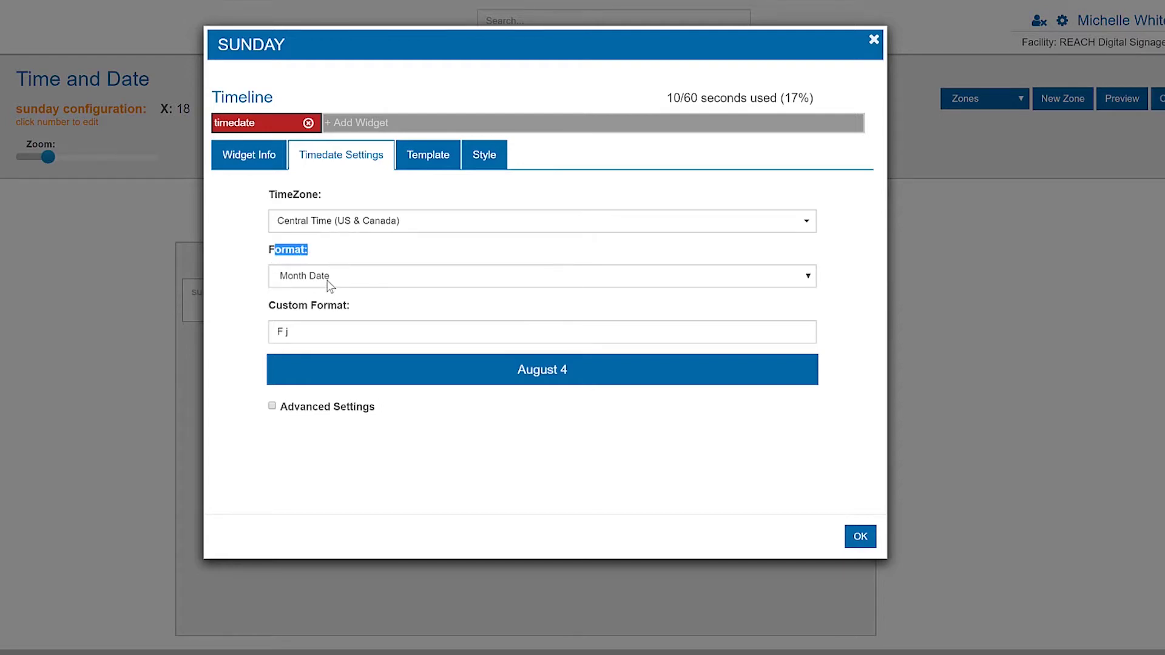
{"action": "left_click", "coordinate": [328, 282]}
{"action": "left_click", "coordinate": [243, 334]}
{"action": "left_click", "coordinate": [272, 405]}
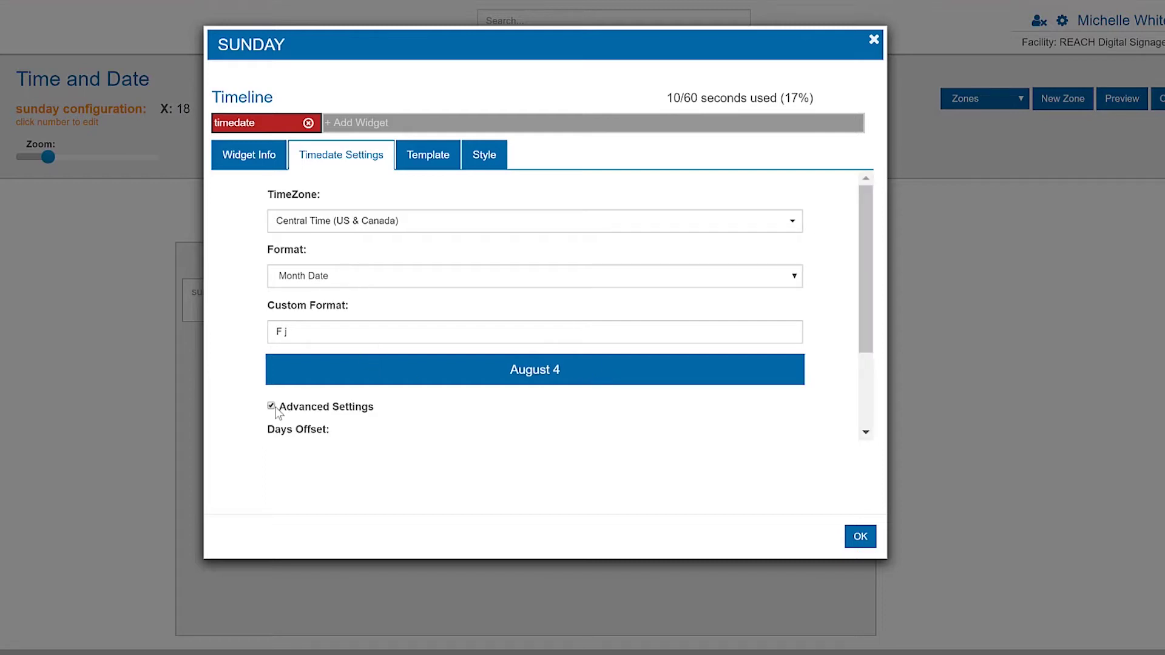
{"action": "scroll", "coordinate": [359, 416], "scroll_direction": "down", "scroll_amount": 3}
{"action": "scroll", "coordinate": [357, 411], "scroll_direction": "down", "scroll_amount": 1}
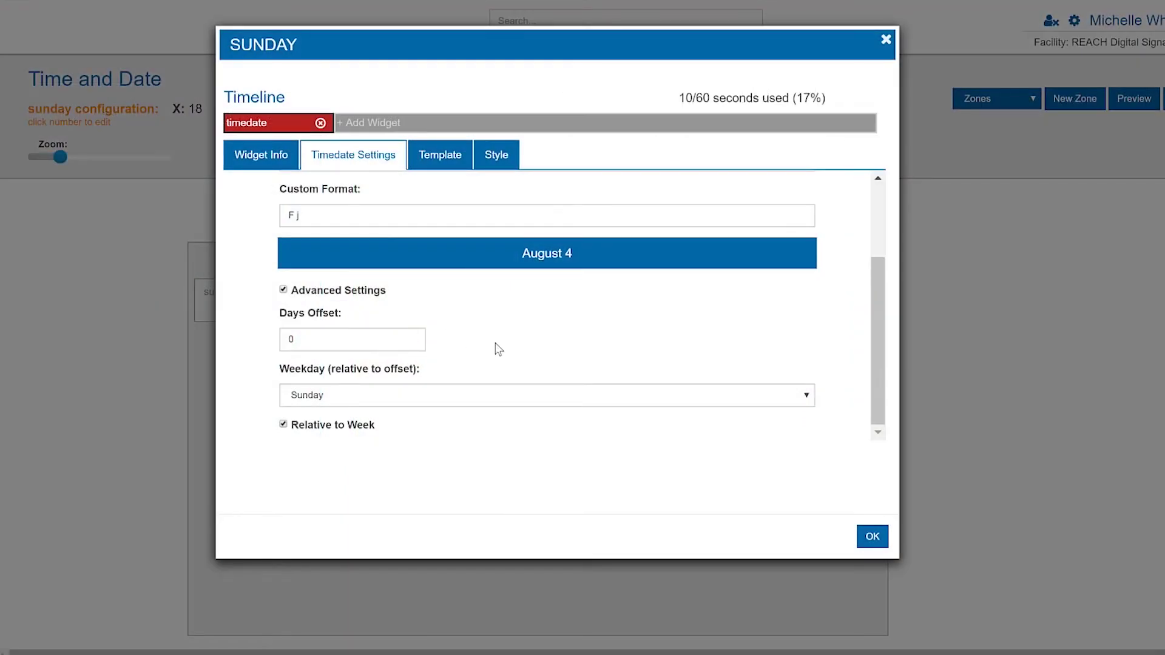
- Select Sunday as the weekday relative to the offset and confirm the sunday zone's widget settings
{"action": "left_click", "coordinate": [421, 396]}
{"action": "left_click", "coordinate": [355, 448]}
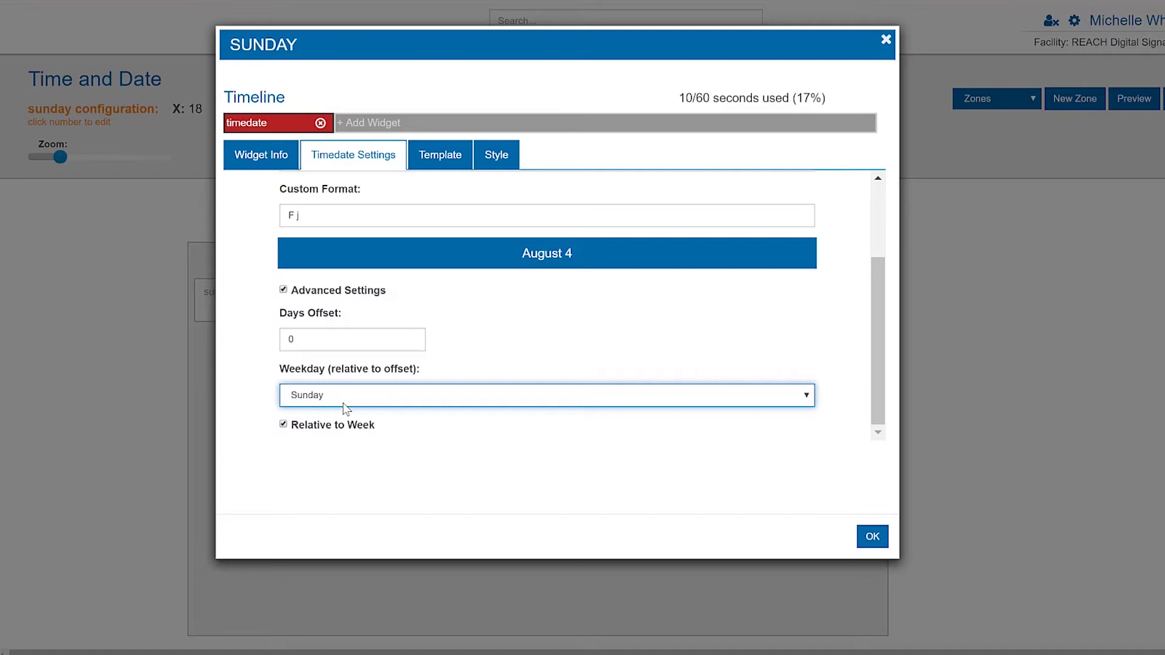
{"action": "left_click", "coordinate": [872, 536]}
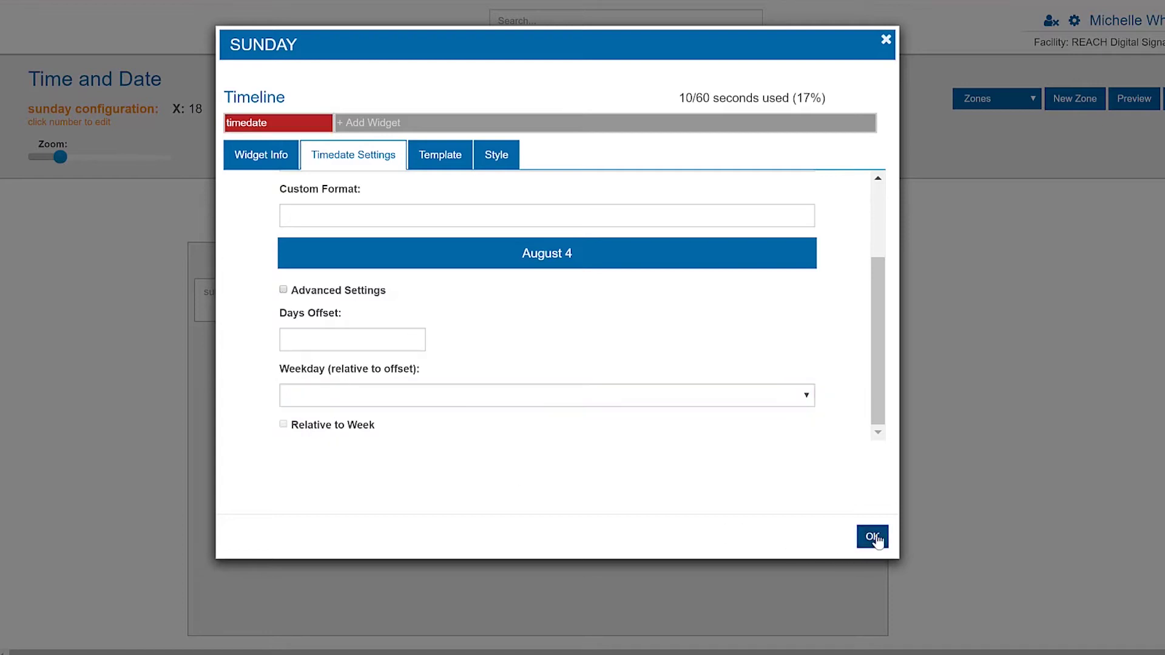
- Show the advanced time and date settings of the monday zone's widget, examine its offset and weekday, and close the settings
{"action": "double_click", "coordinate": [359, 311]}
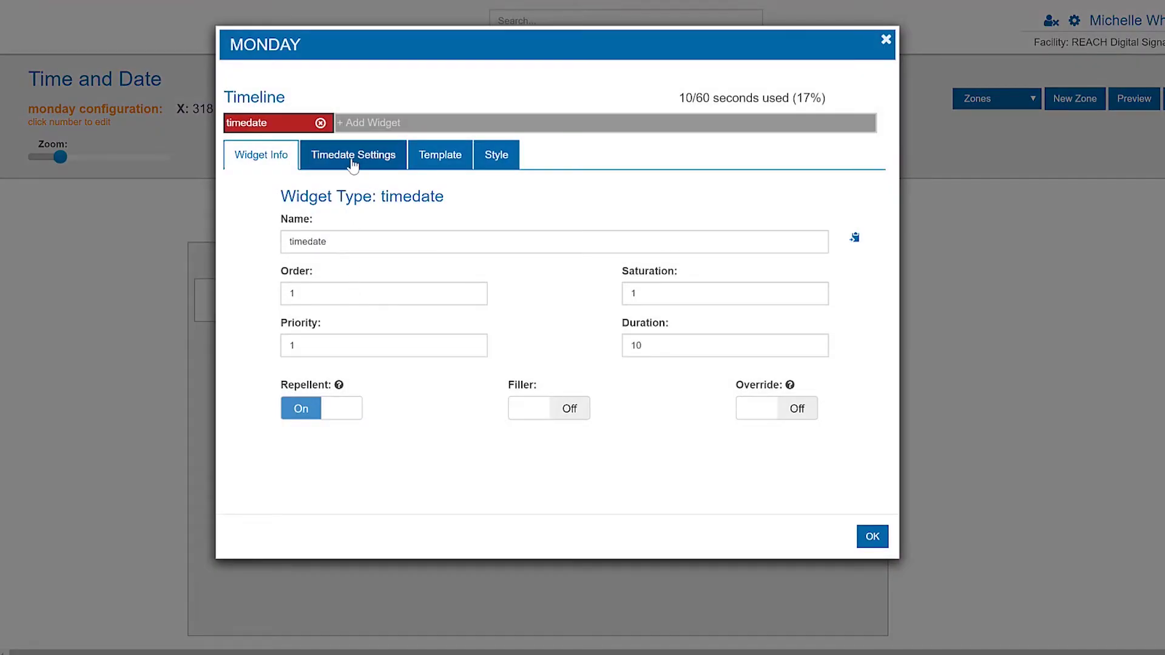
{"action": "left_click", "coordinate": [352, 159]}
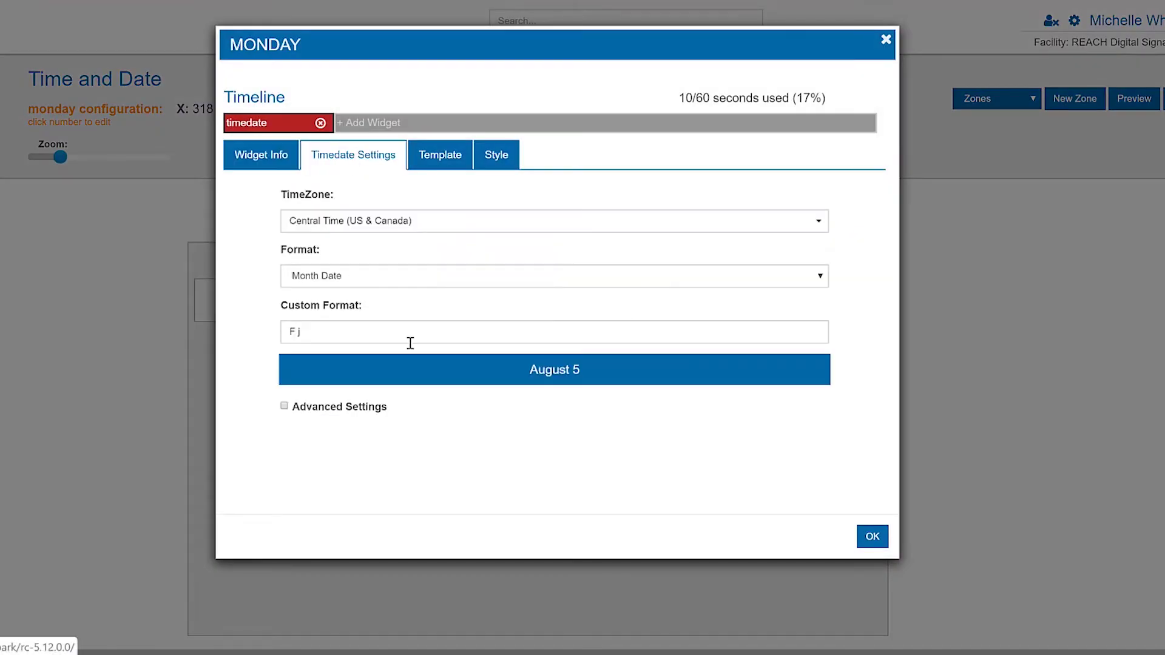
{"action": "left_click", "coordinate": [285, 408]}
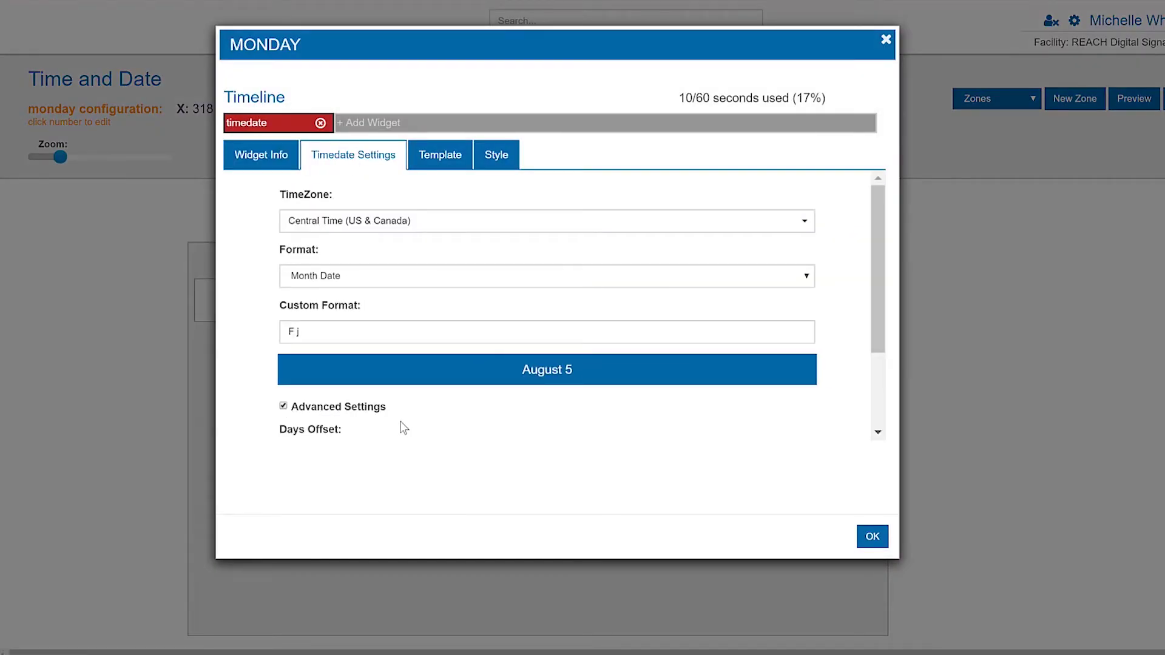
{"action": "scroll", "coordinate": [400, 422], "scroll_direction": "down", "scroll_amount": 2}
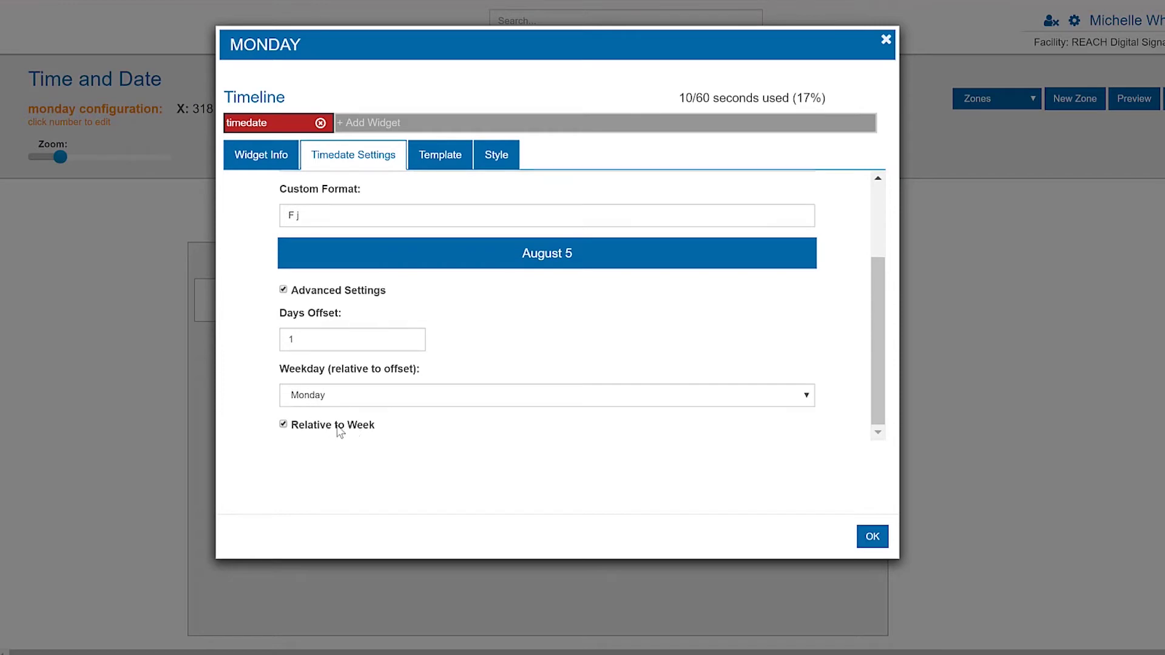
{"action": "left_click", "coordinate": [885, 39]}
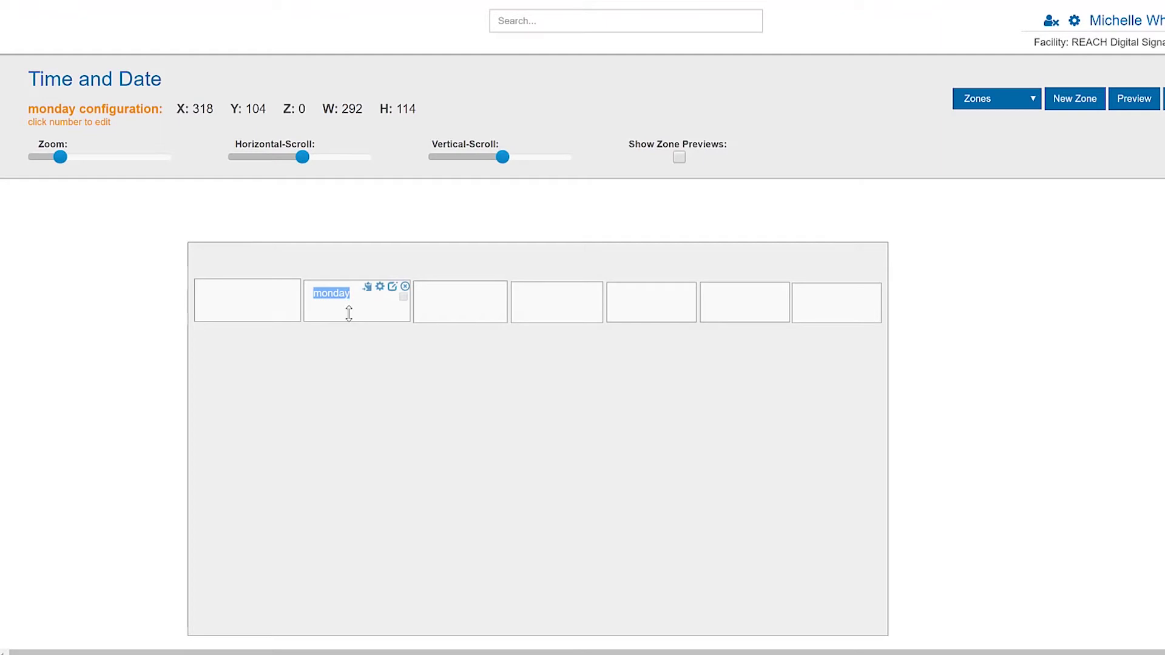
- Review the sunday widget's time and date settings, style and general widget info, and close its configuration
{"action": "double_click", "coordinate": [234, 304]}
{"action": "left_click", "coordinate": [353, 159]}
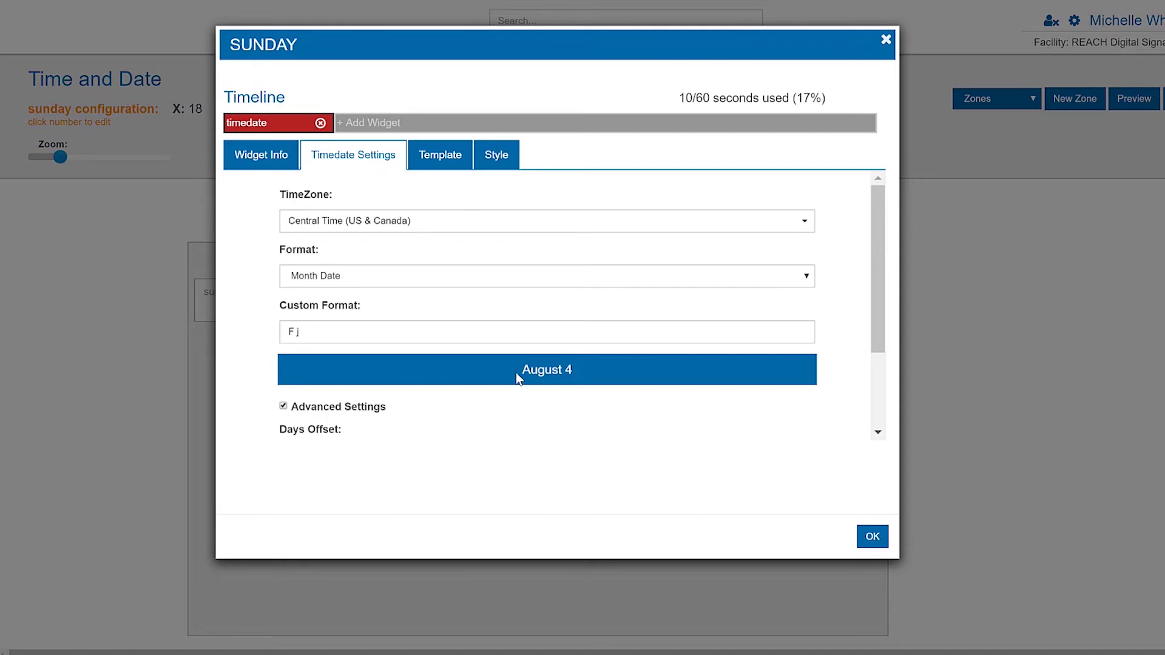
{"action": "left_click", "coordinate": [498, 159]}
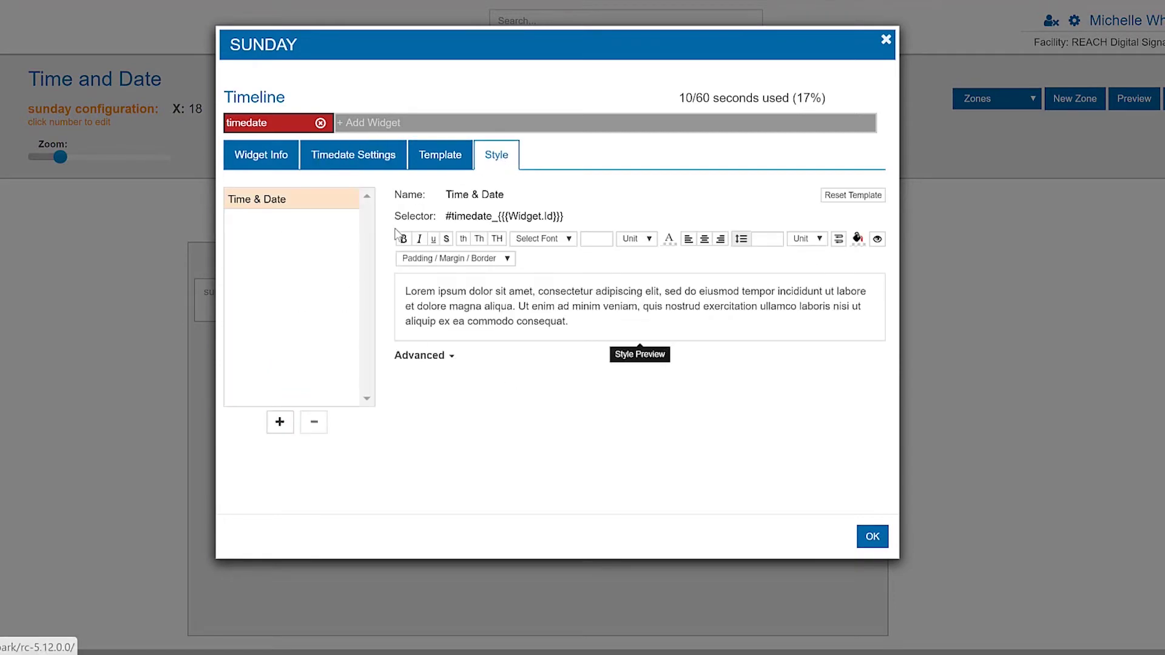
{"action": "left_click", "coordinate": [265, 157]}
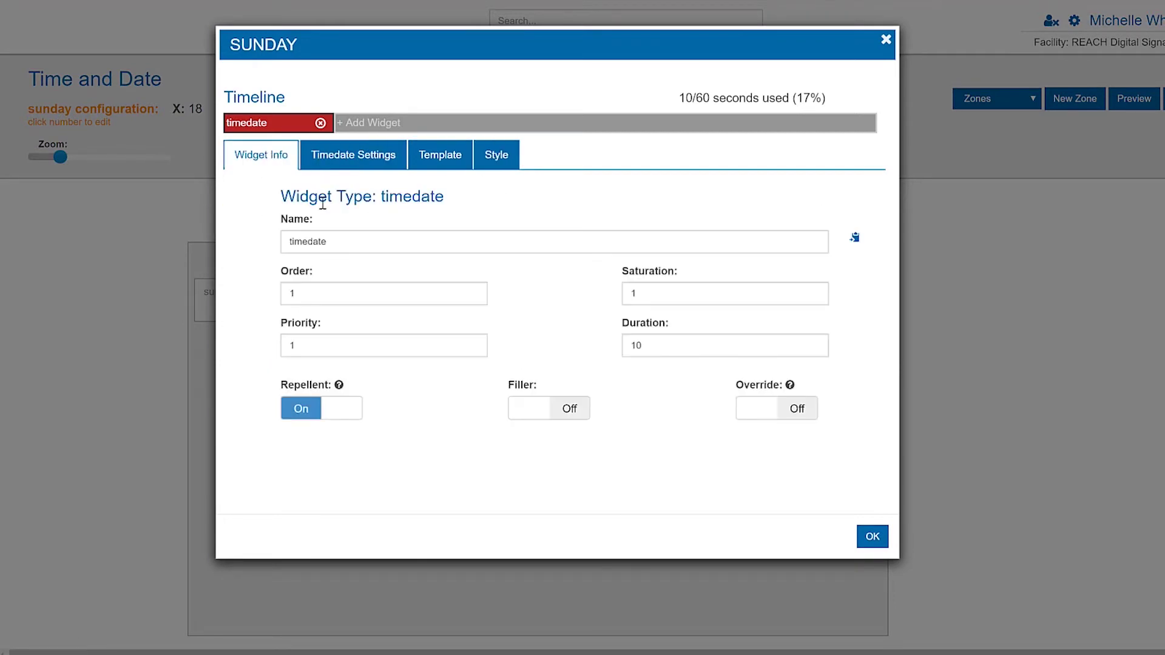
{"action": "left_click", "coordinate": [885, 41]}
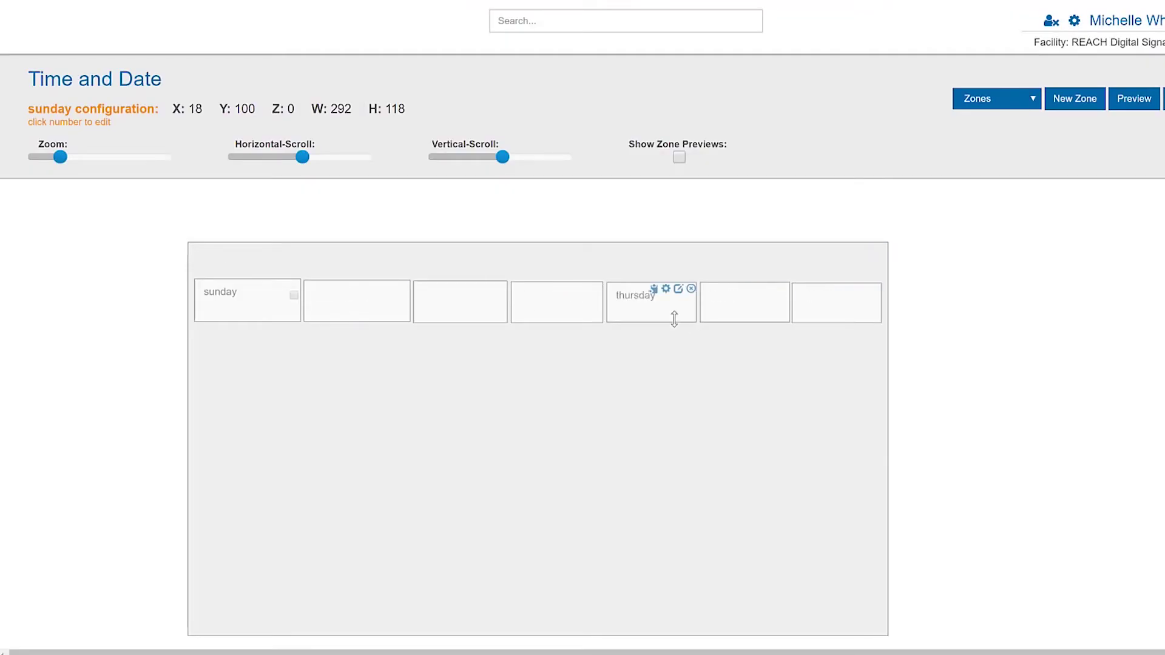
- Copy the sunday zone to the clipboard
{"action": "mouse_move", "coordinate": [262, 304]}
{"action": "left_click", "coordinate": [259, 287]}
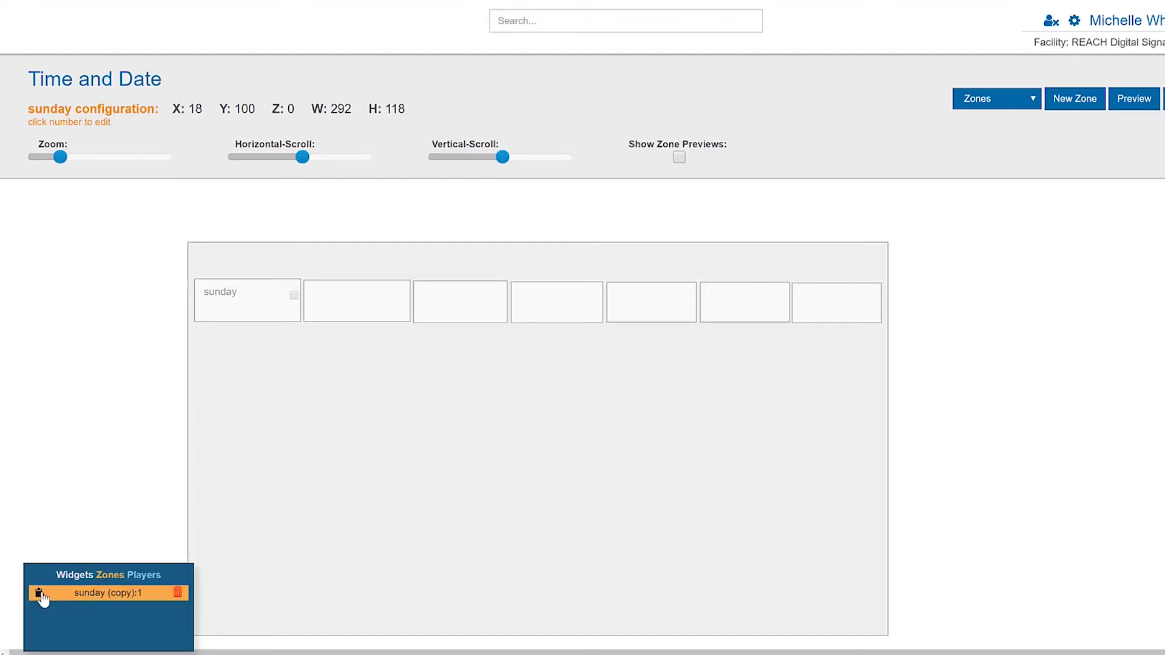
- Check the monday widget's custom format, days offset, weekday and relative-to-week options again and confirm its settings
{"action": "double_click", "coordinate": [347, 306]}
{"action": "left_click", "coordinate": [358, 158]}
{"action": "scroll", "coordinate": [358, 364], "scroll_direction": "down", "scroll_amount": 3}
{"action": "scroll", "coordinate": [358, 368], "scroll_direction": "down", "scroll_amount": 1}
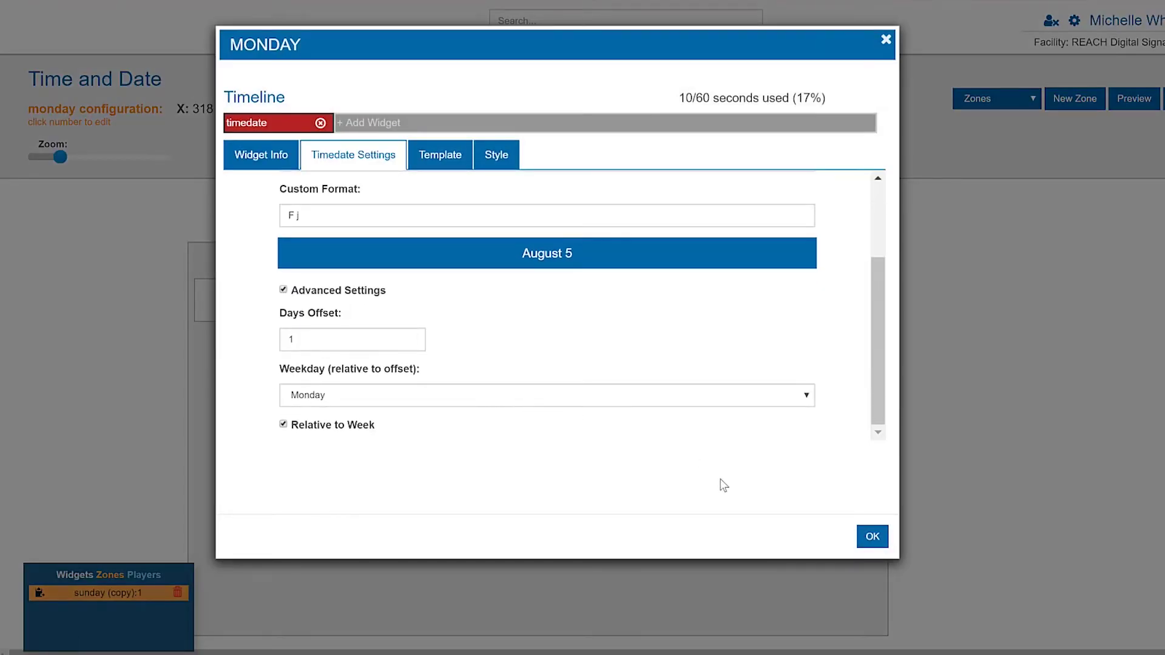
{"action": "left_click", "coordinate": [872, 536]}
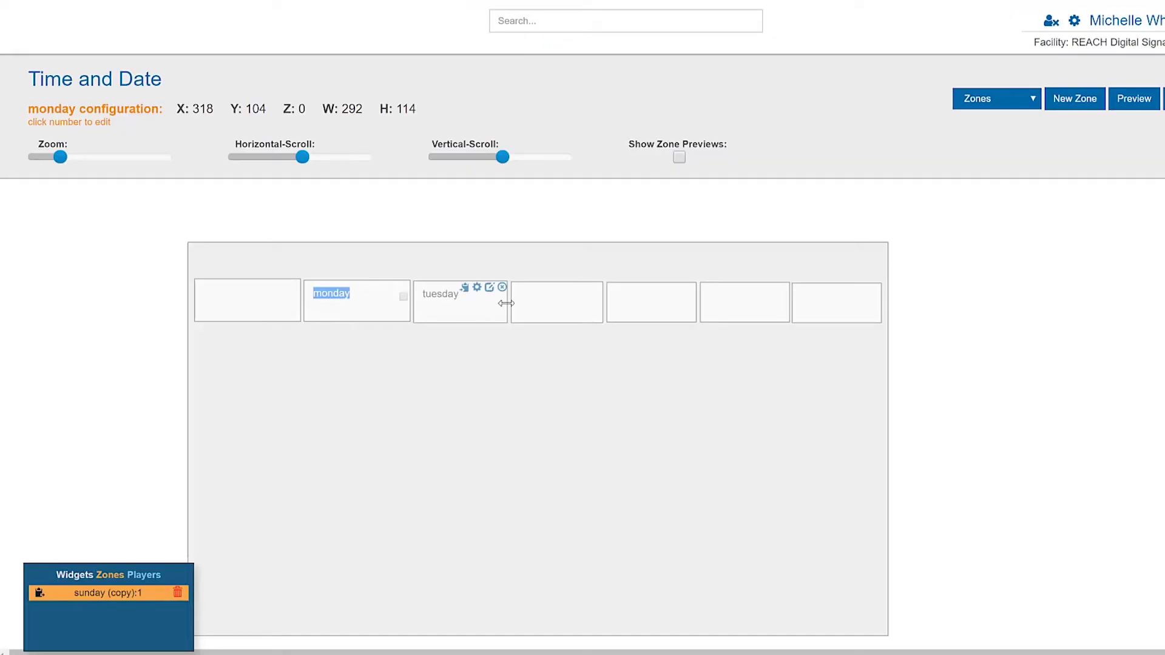